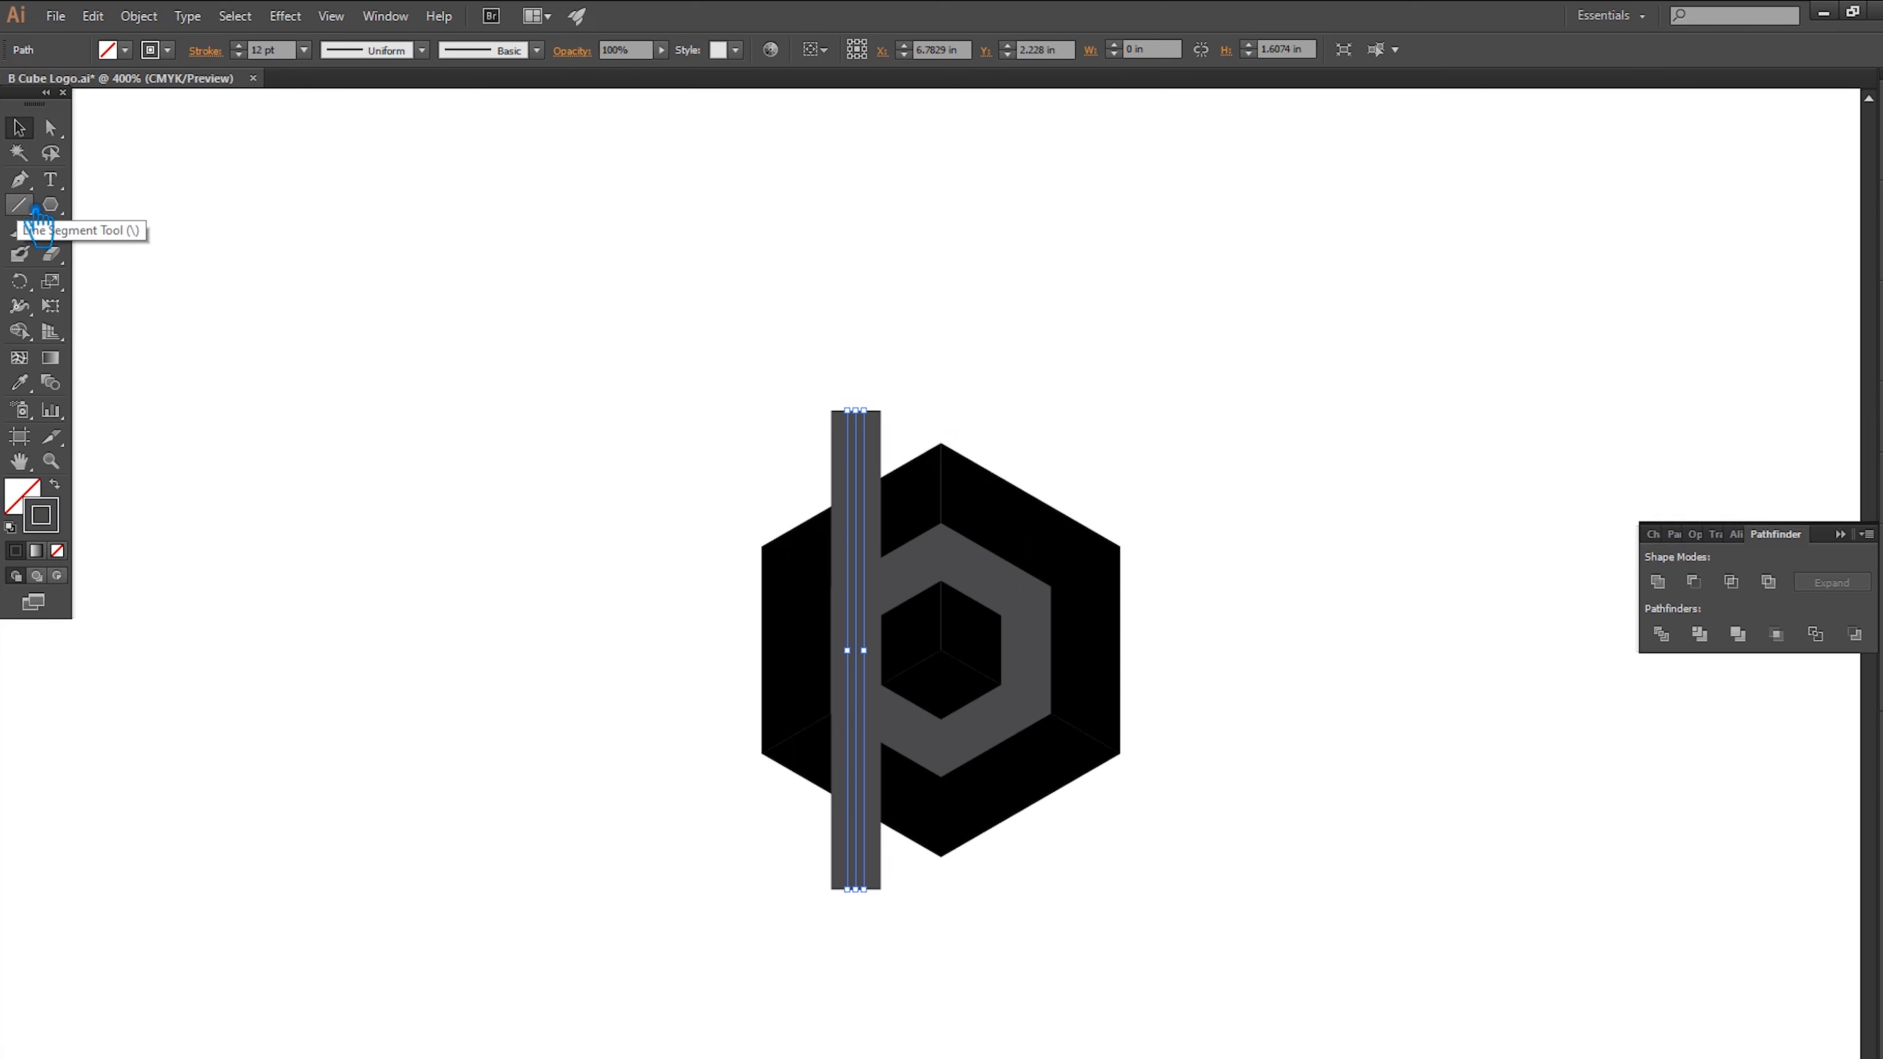
Draw a line along the inner hexagon's upper-right edge and lengthen it past the outer hexagon, about 1.41 by 0.81 in
click(26, 207)
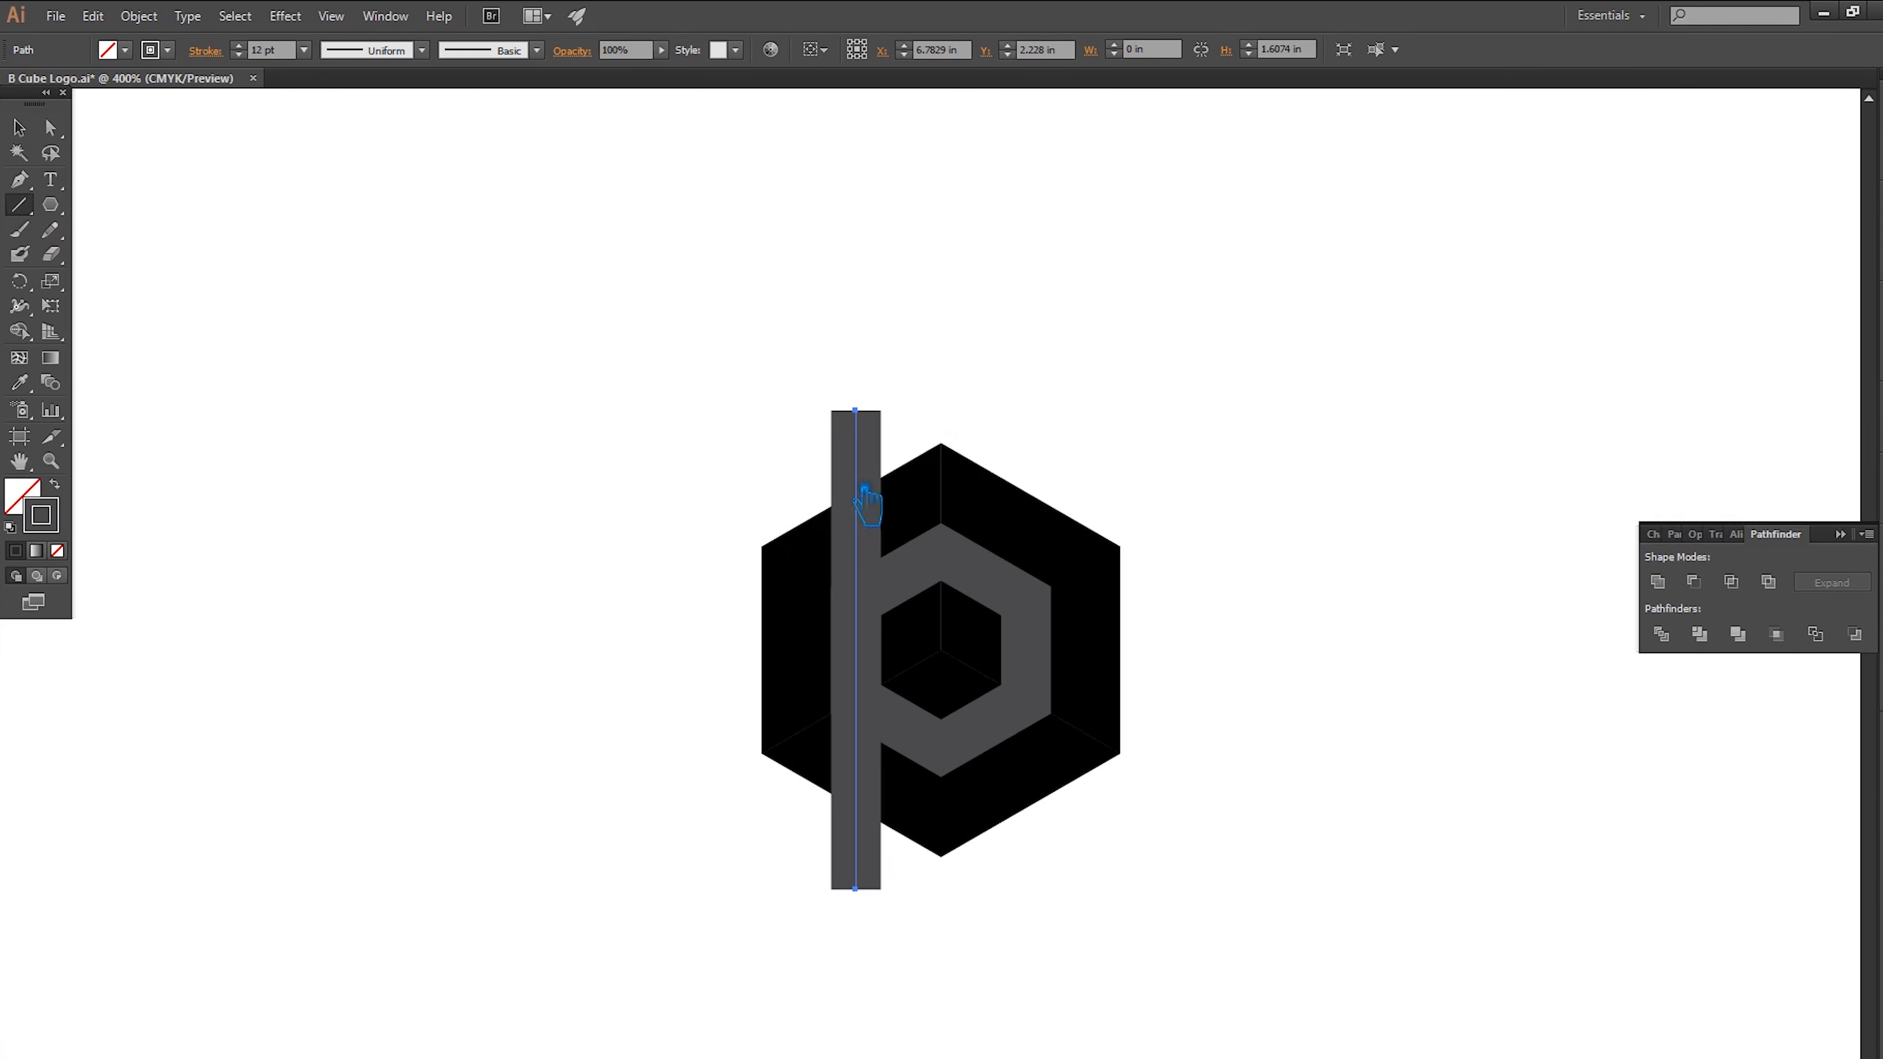
drag(962, 561, 1047, 614)
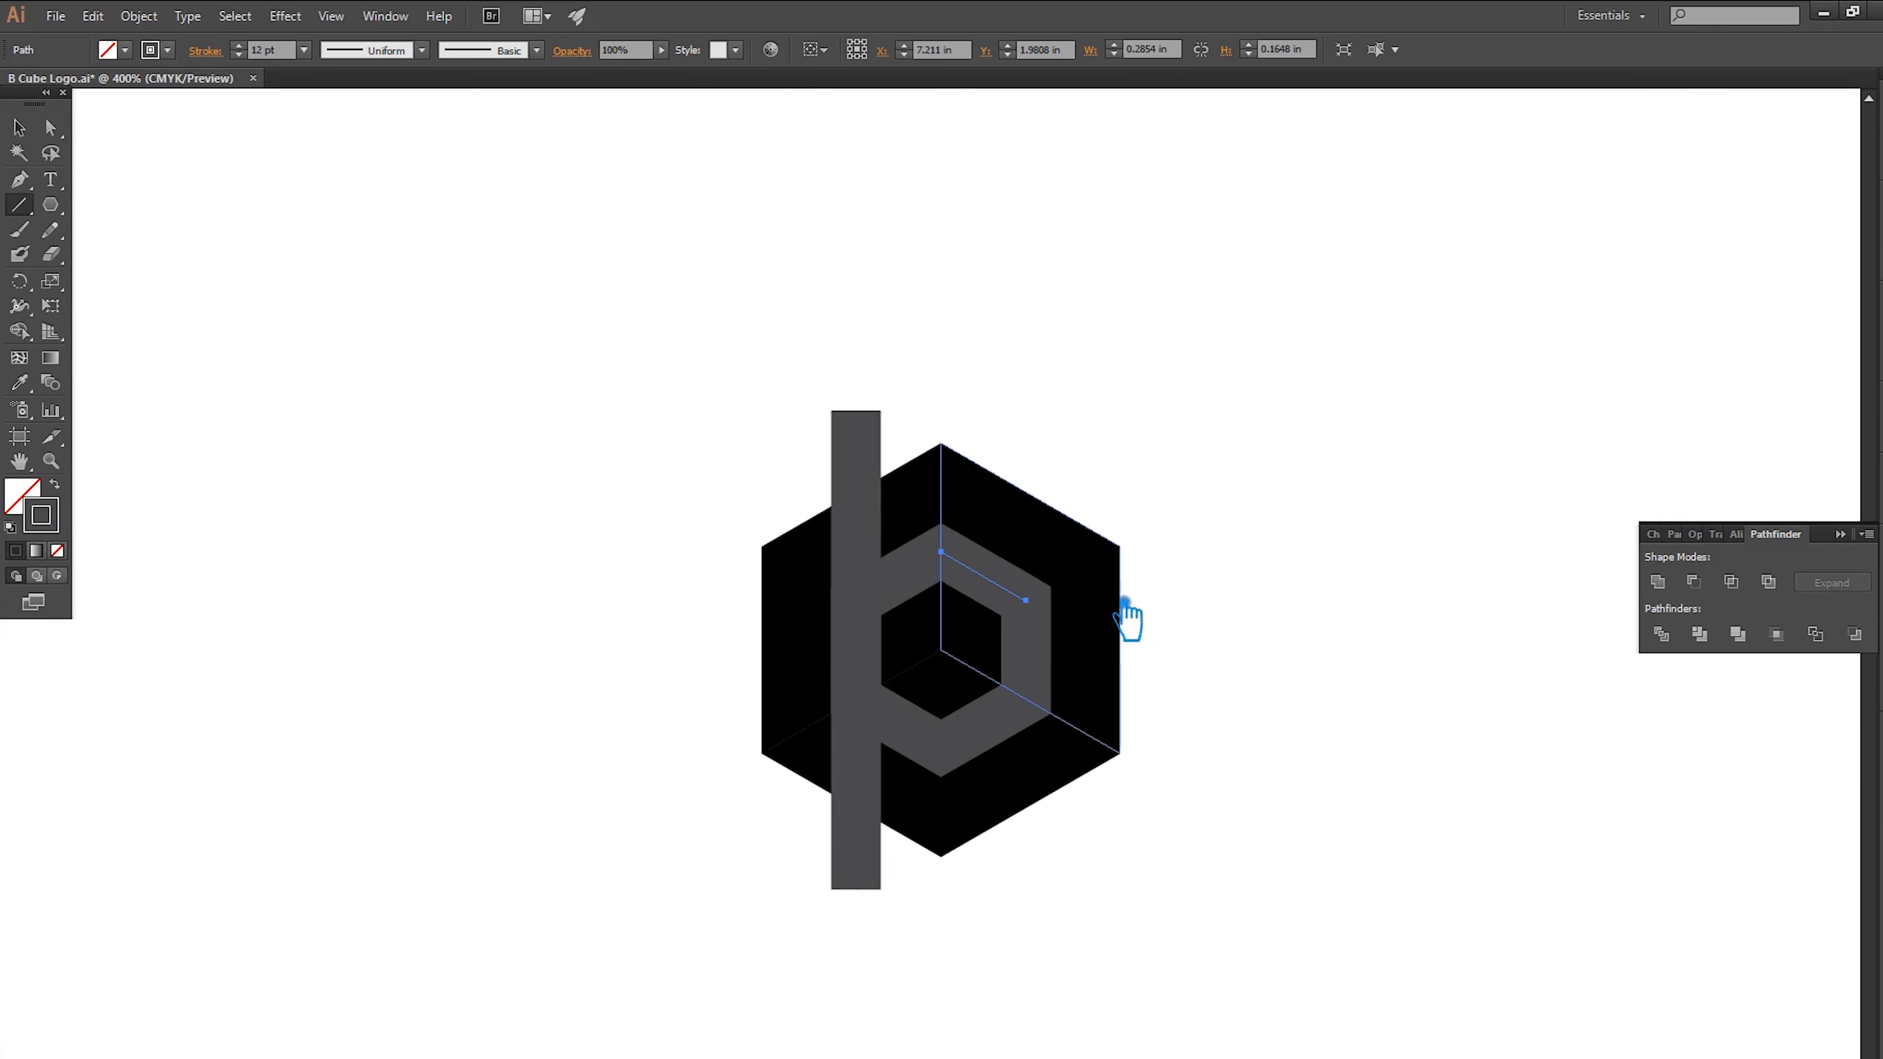
click(19, 127)
mouse_move(1026, 600)
mouse_down()
mouse_move(1059, 610)
mouse_move(1216, 773)
mouse_up()
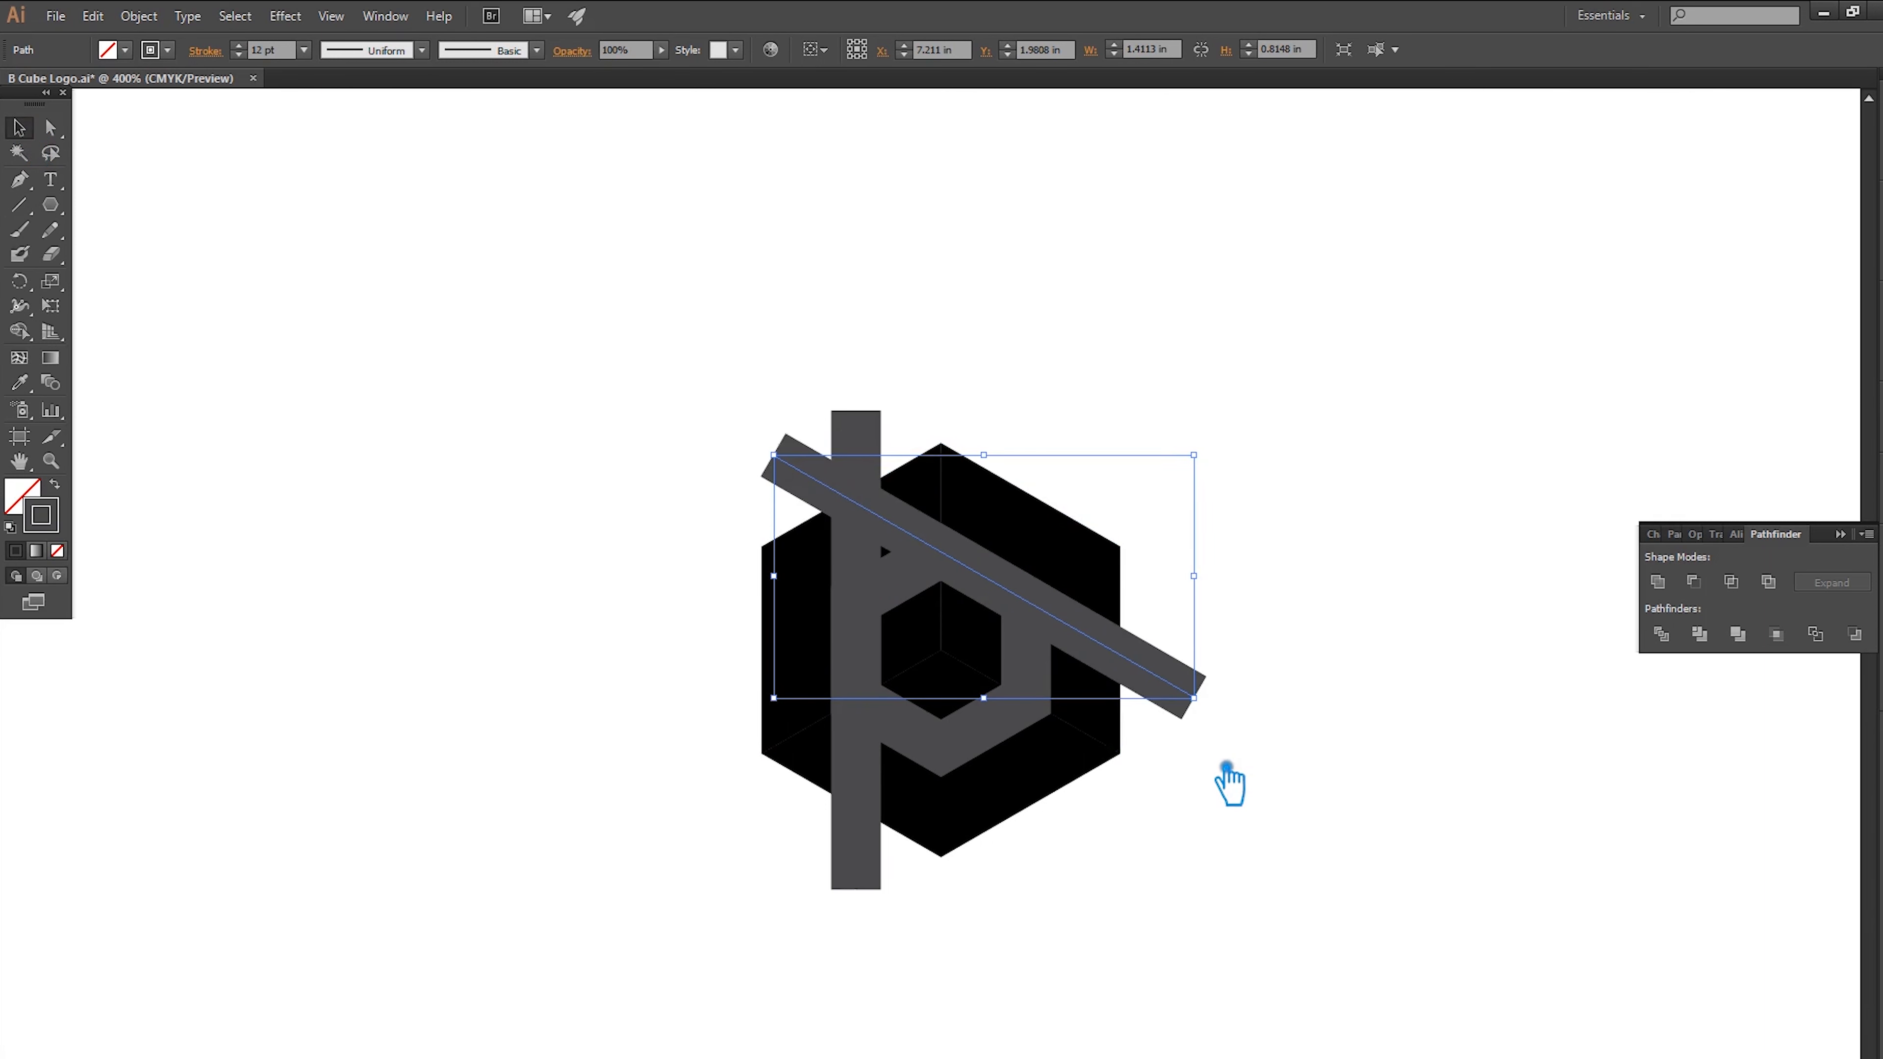
Draw a line along the inner hexagon's lower-right edge and lengthen it at both ends beyond the outer hexagon
click(18, 205)
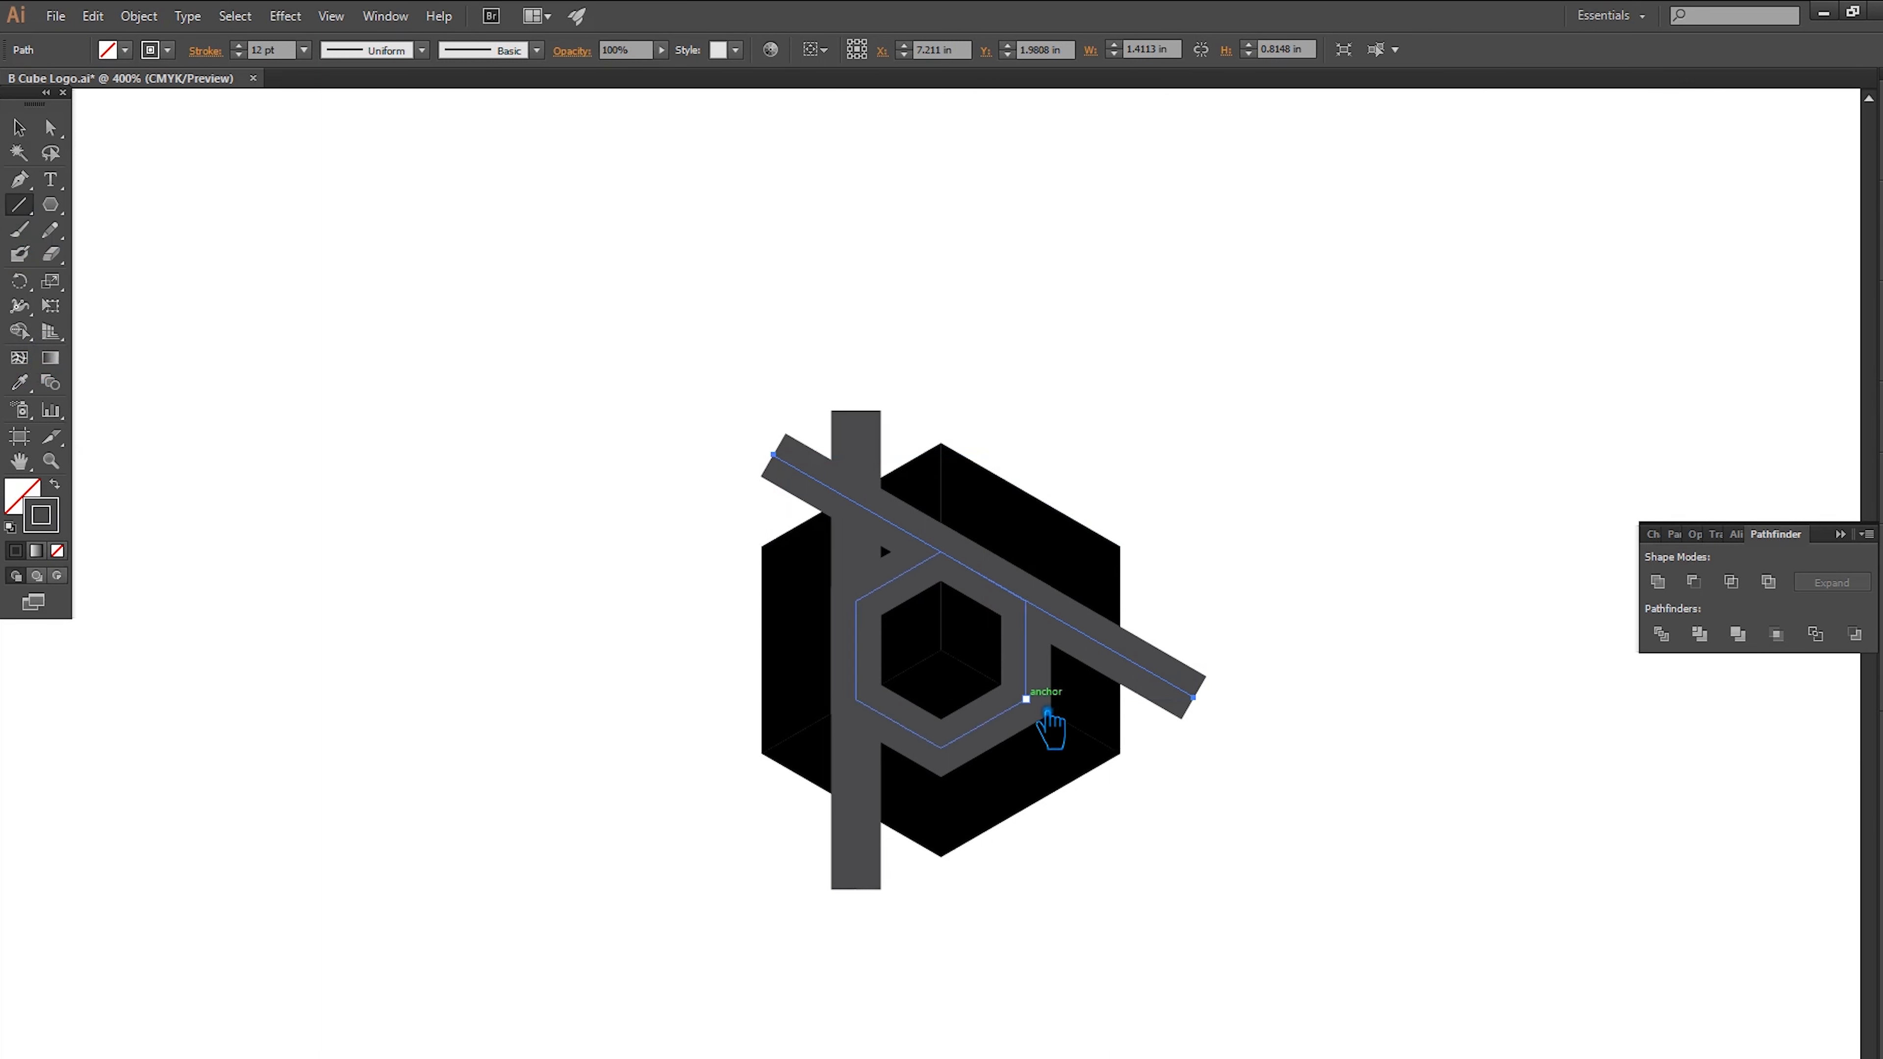
drag(1028, 701, 940, 748)
click(19, 128)
drag(1027, 700, 1223, 626)
click(1303, 725)
Expand the fill and stroke of the grey inner hexagon and the three crossing lines
drag(1234, 900, 604, 342)
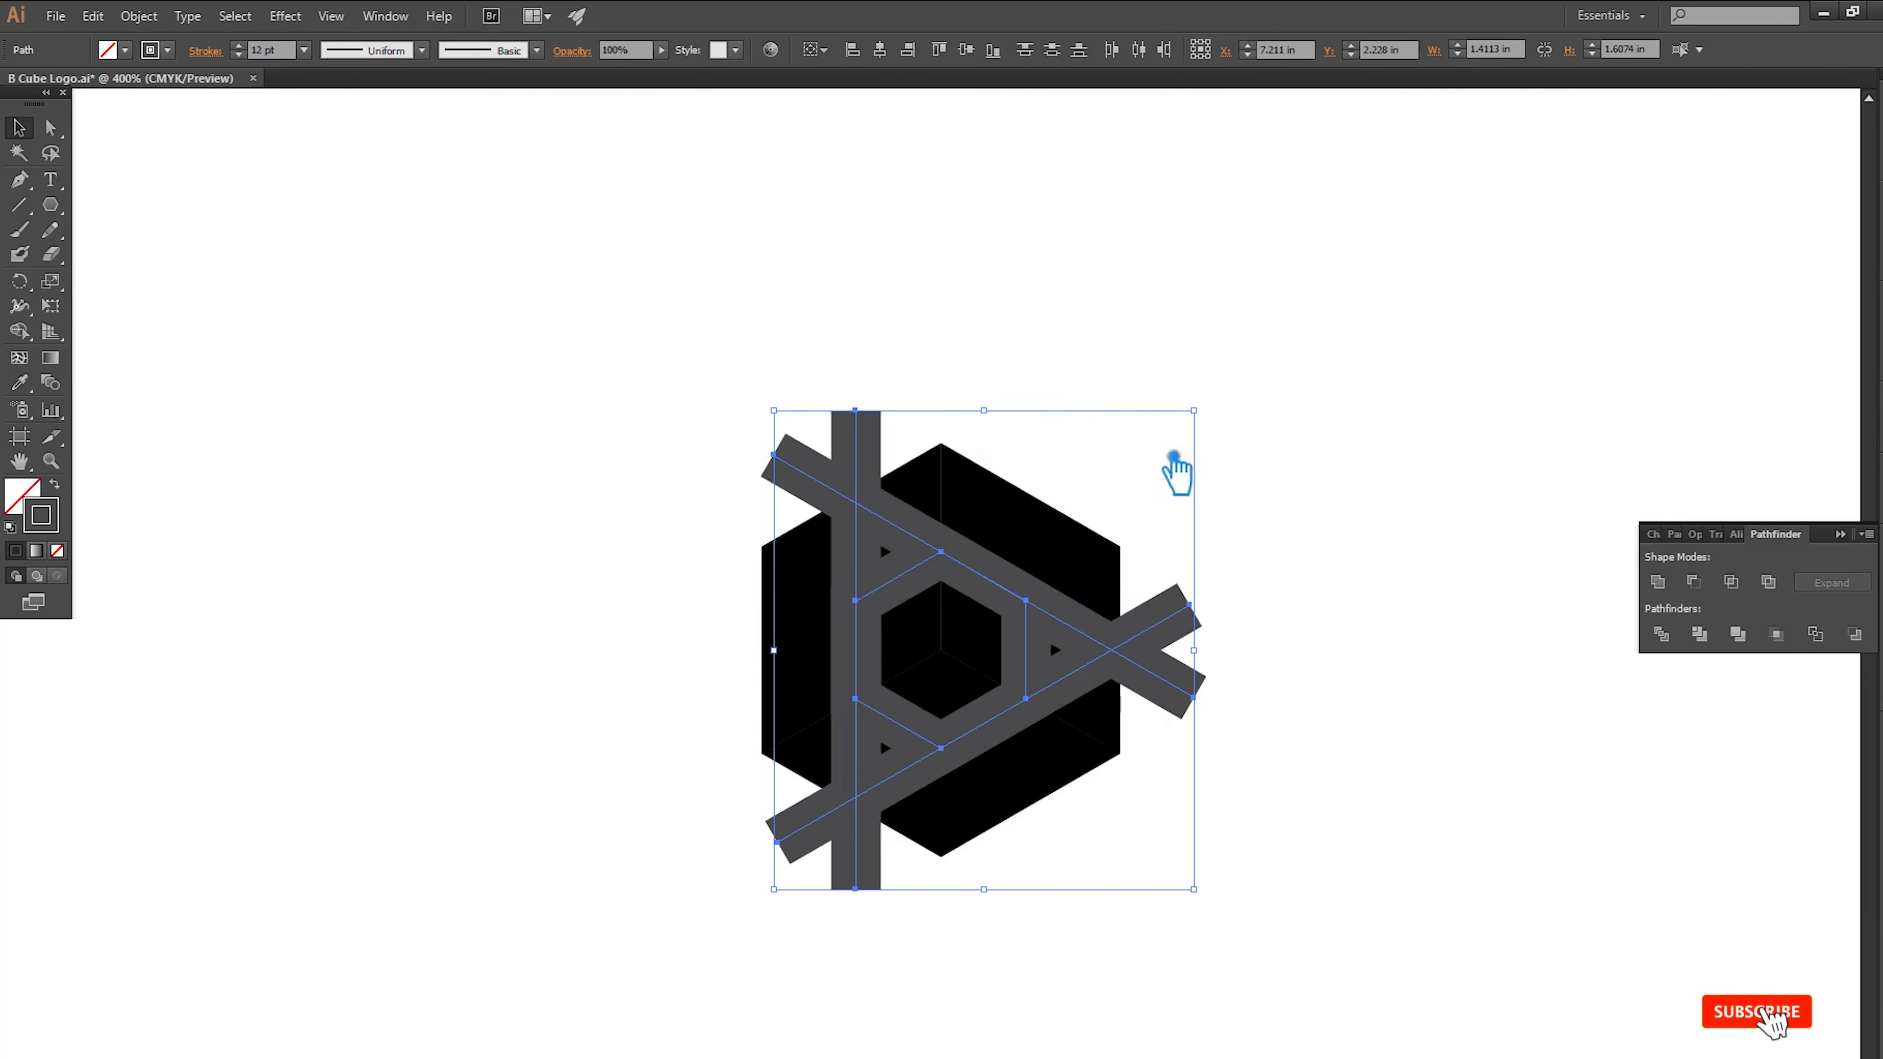
click(141, 17)
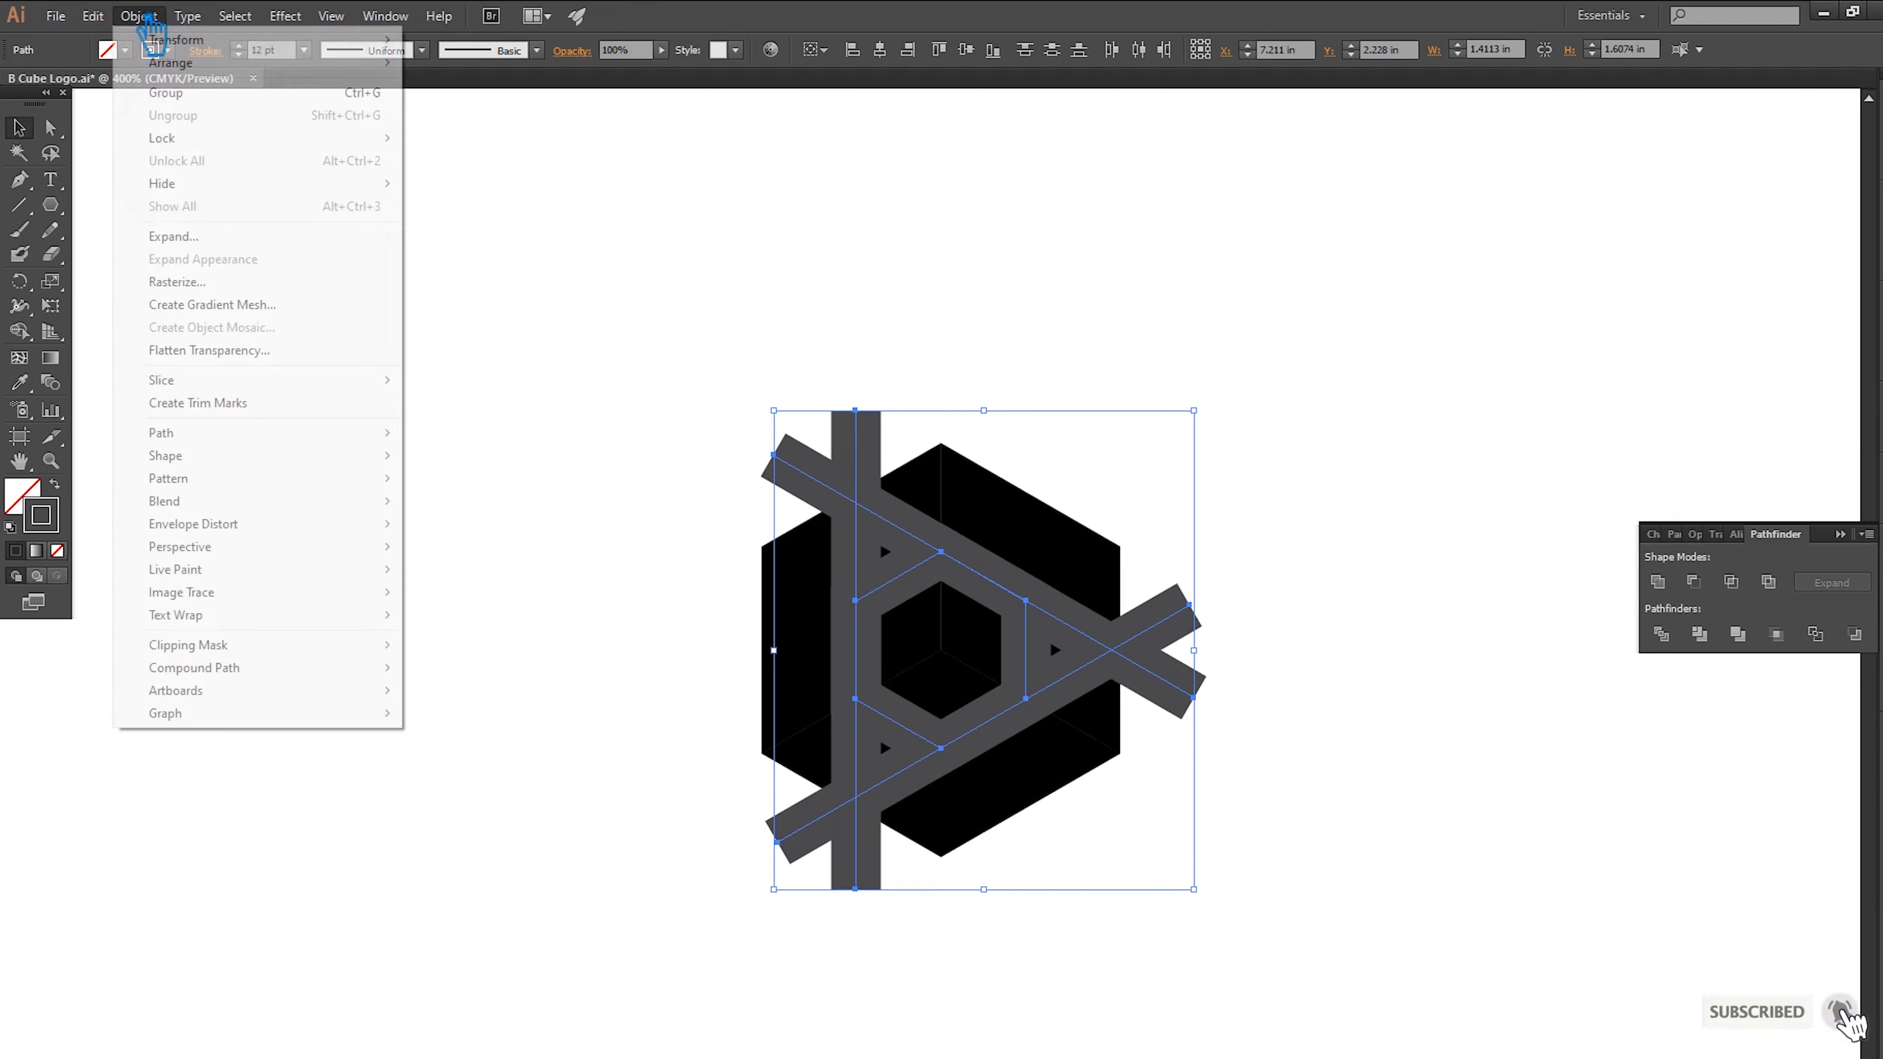
click(193, 236)
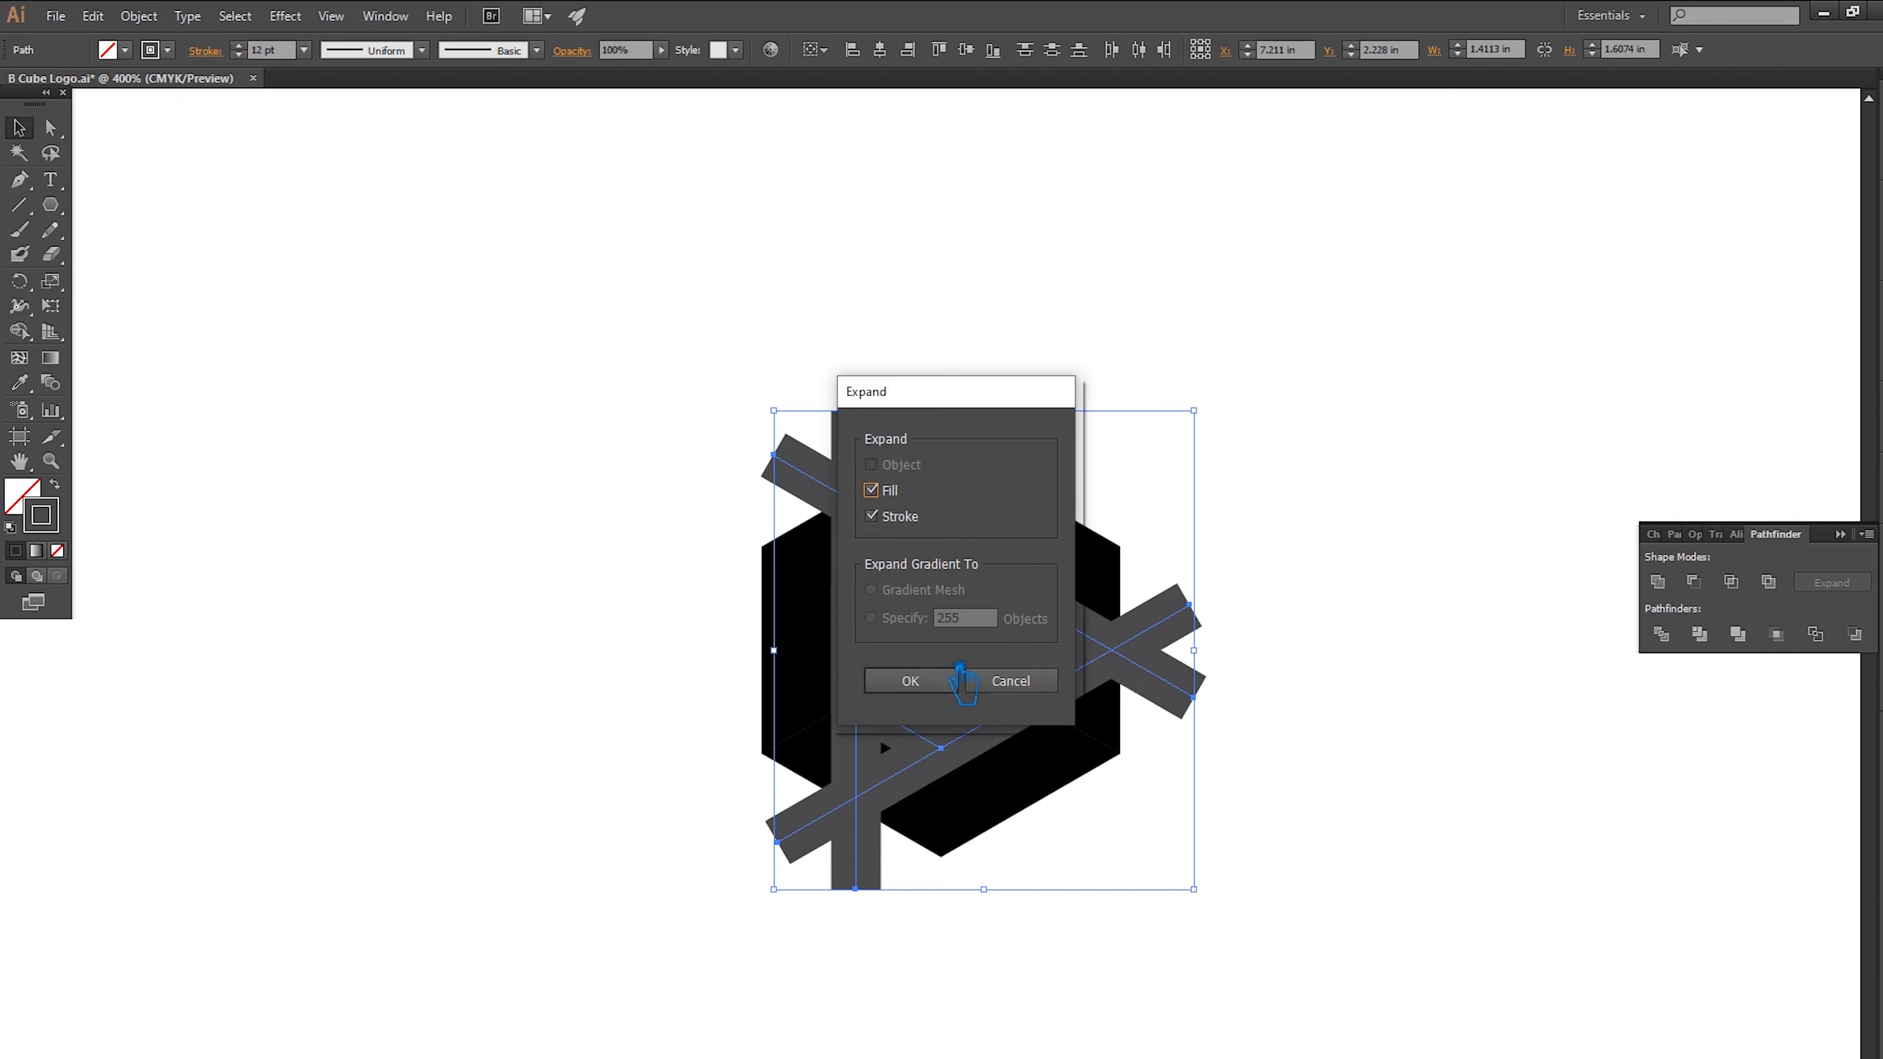
click(958, 671)
click(1566, 709)
Divide all the overlapping shapes with Pathfinder and ungroup the resulting pieces
drag(1220, 912, 714, 397)
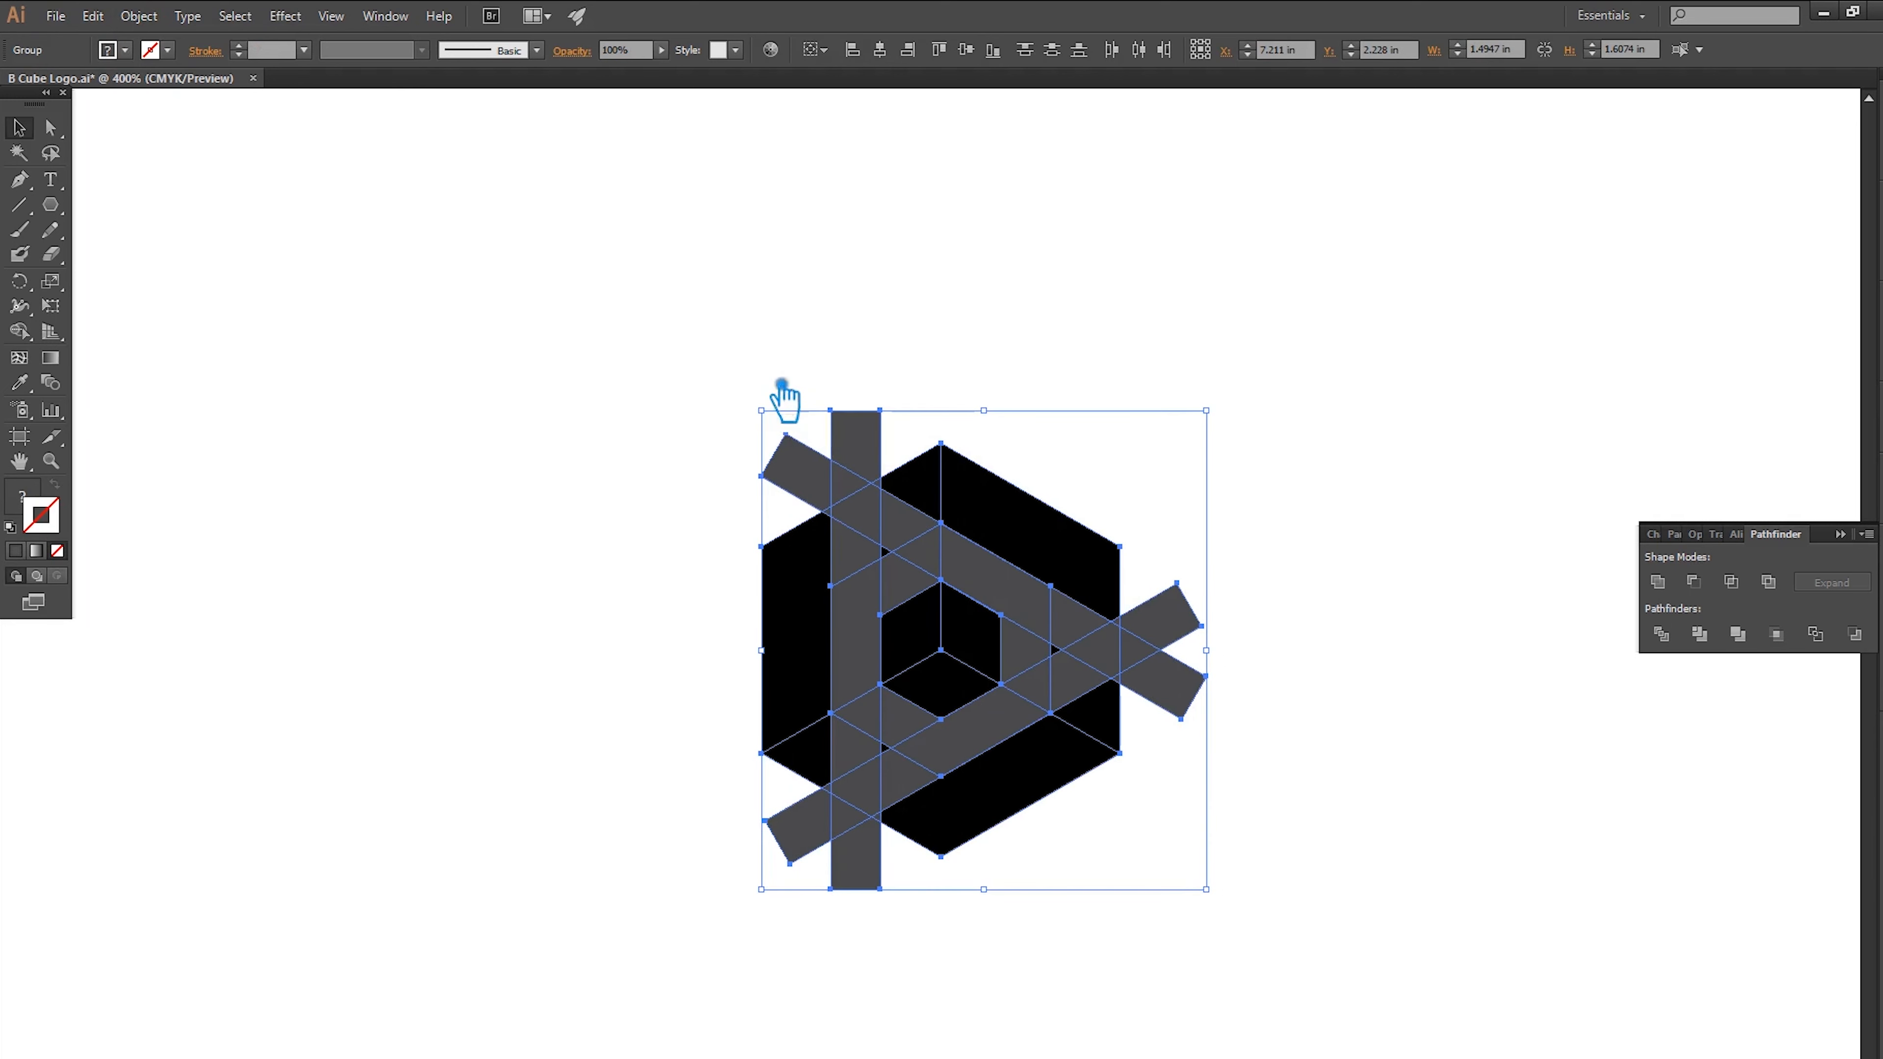
click(1664, 635)
click(1841, 535)
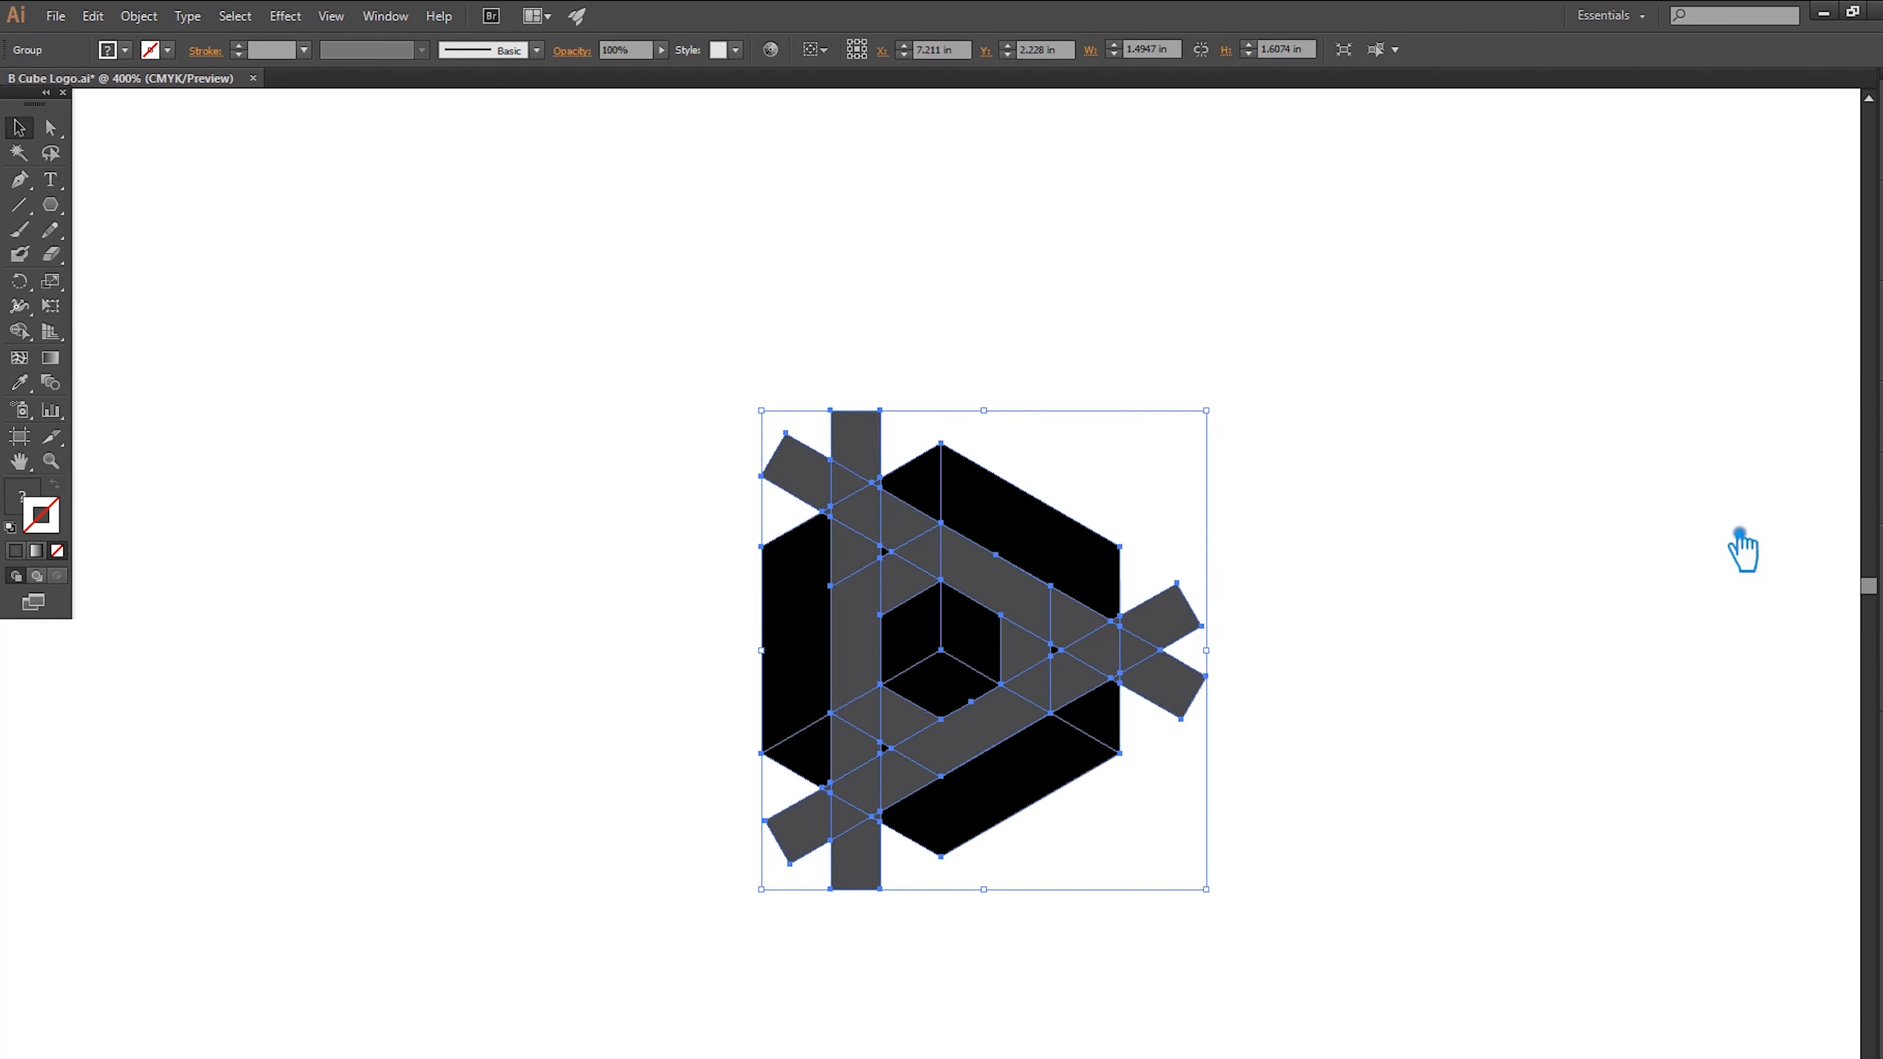
click(1740, 536)
right_click(1204, 702)
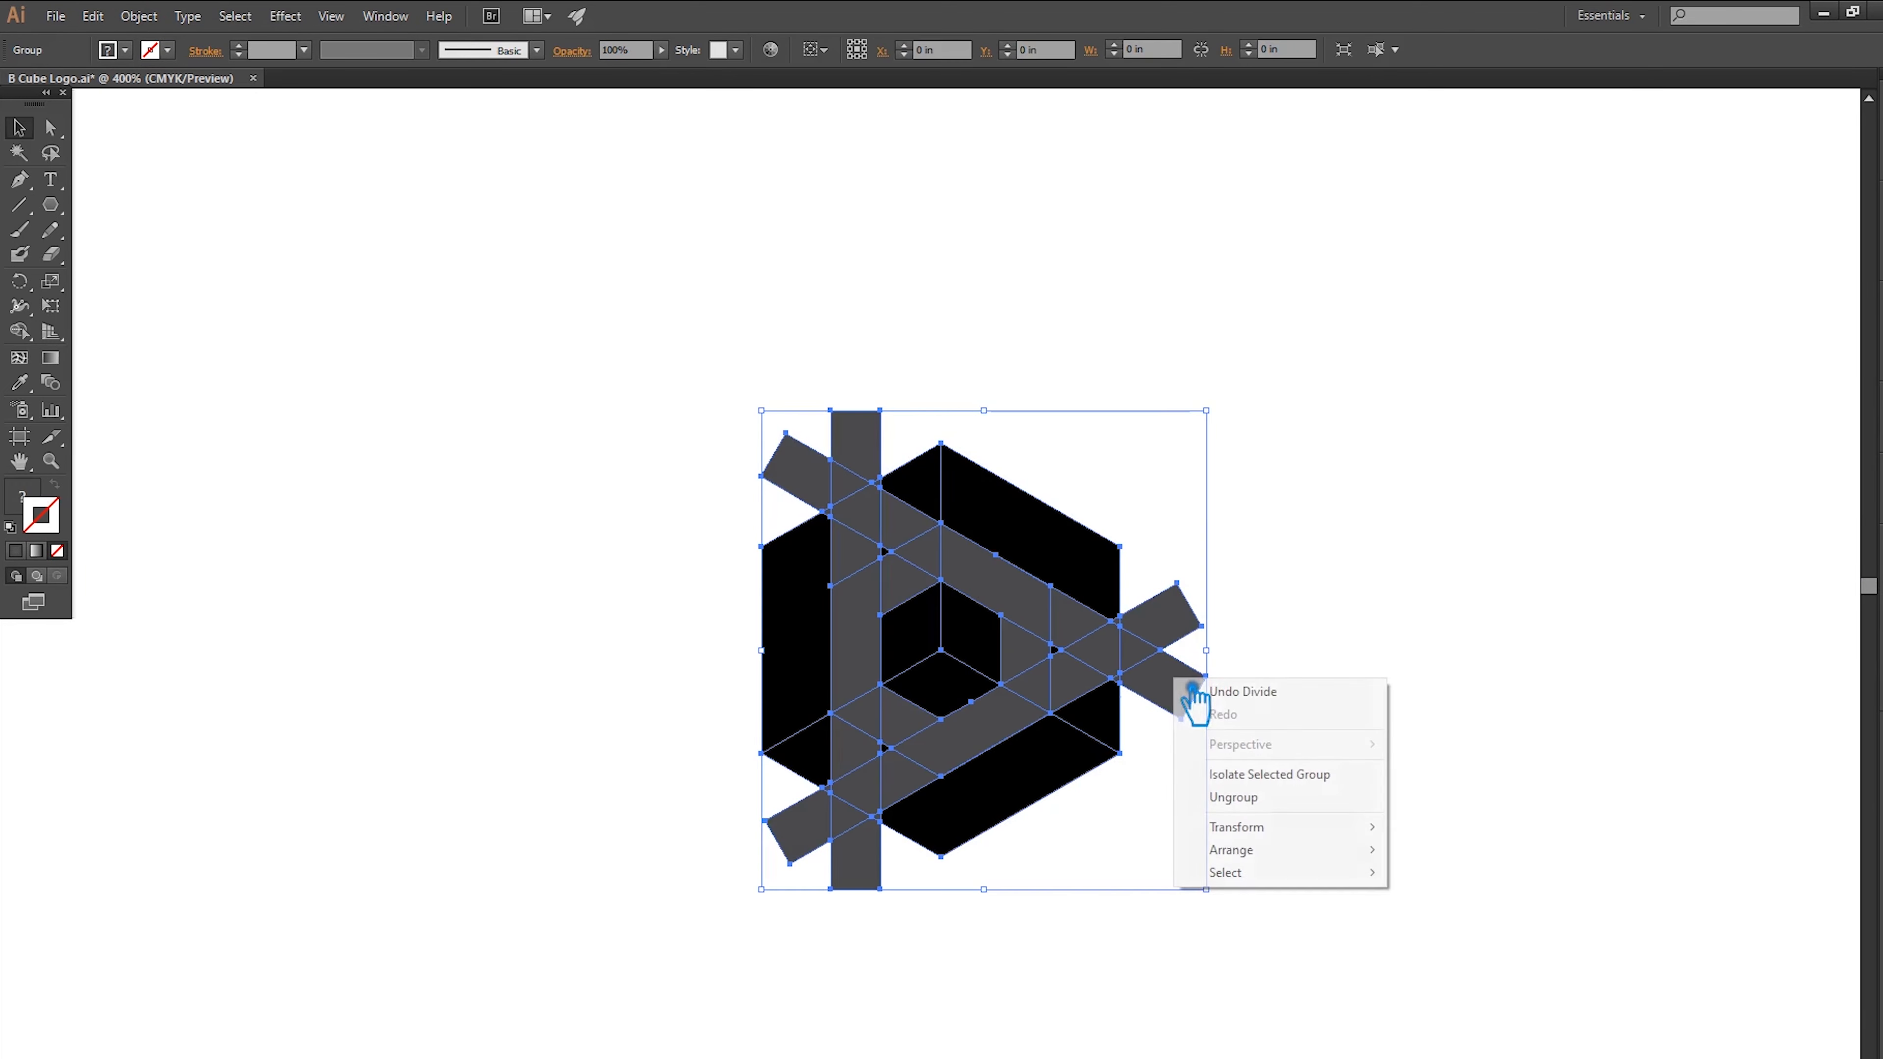
click(1265, 794)
click(1261, 747)
Delete the grey strip ends sticking out beyond the three sides of the outer hexagon
drag(1262, 748, 1149, 512)
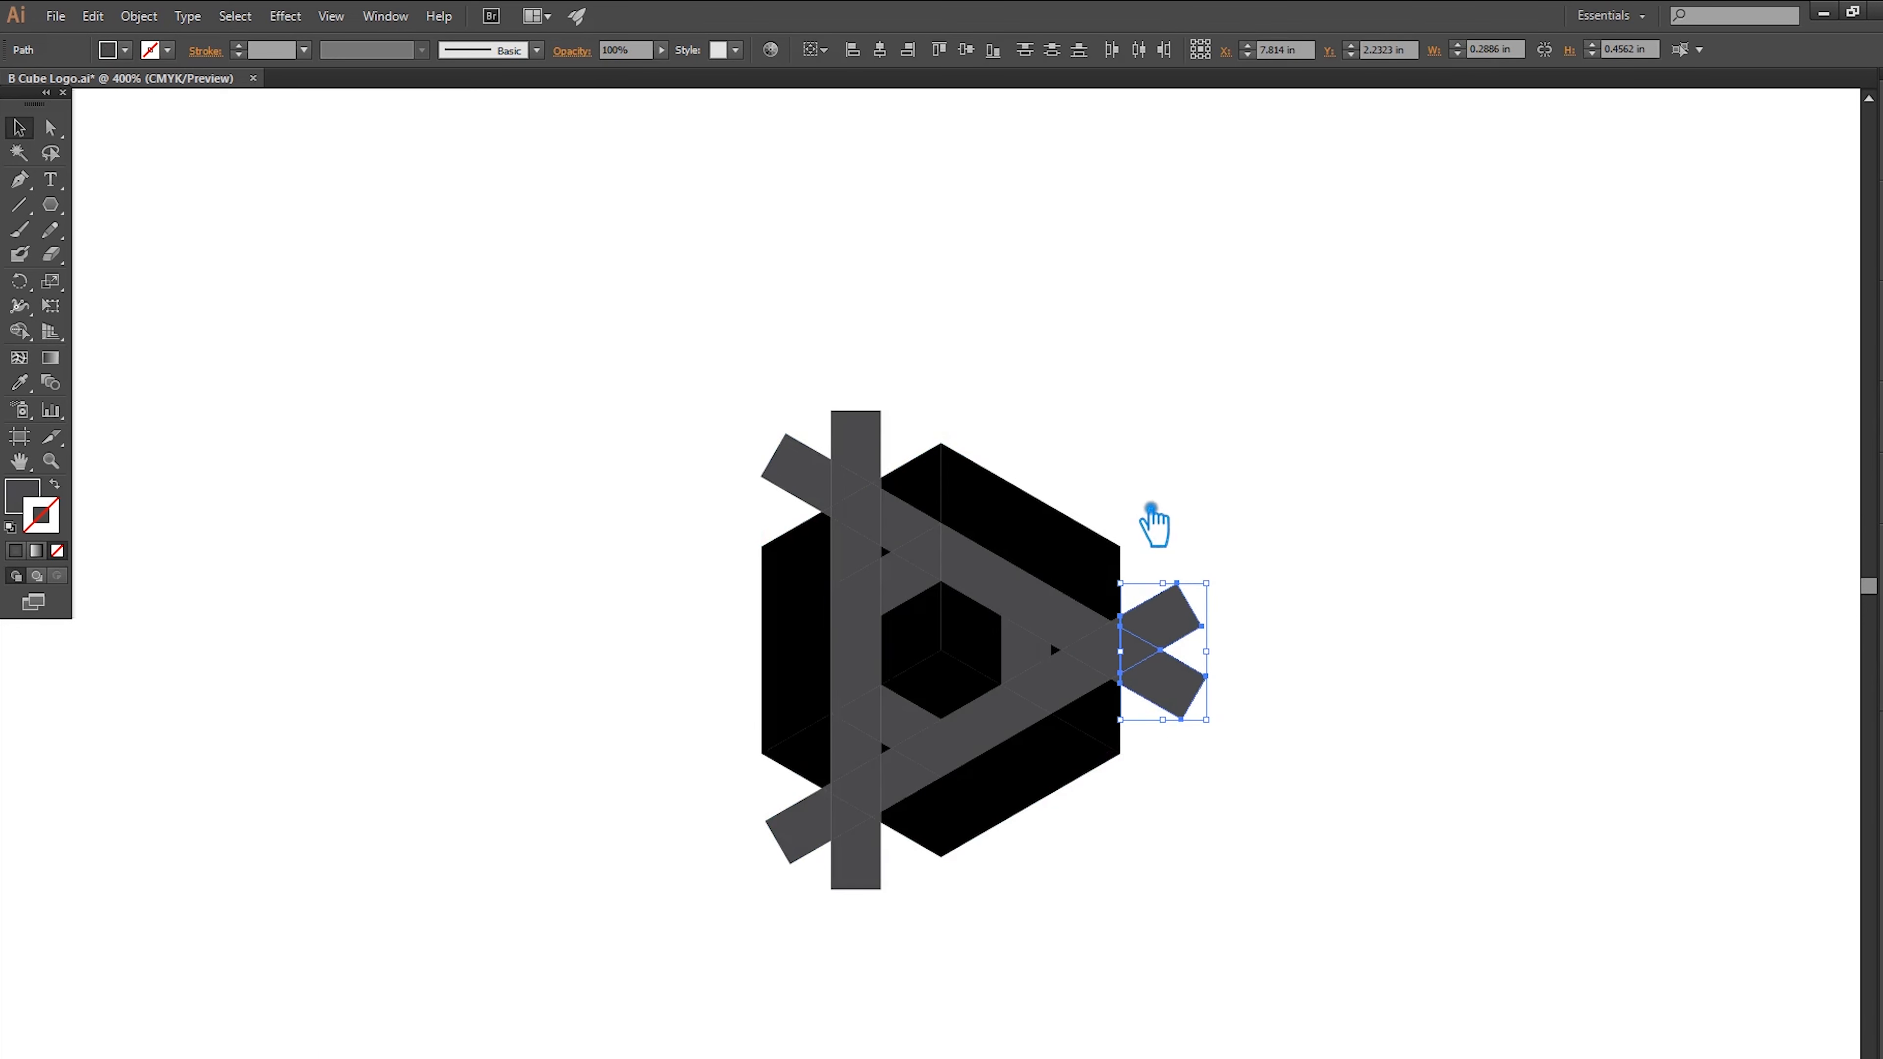
key(Delete)
drag(847, 929, 765, 825)
key(Delete)
drag(725, 337, 860, 473)
key(Delete)
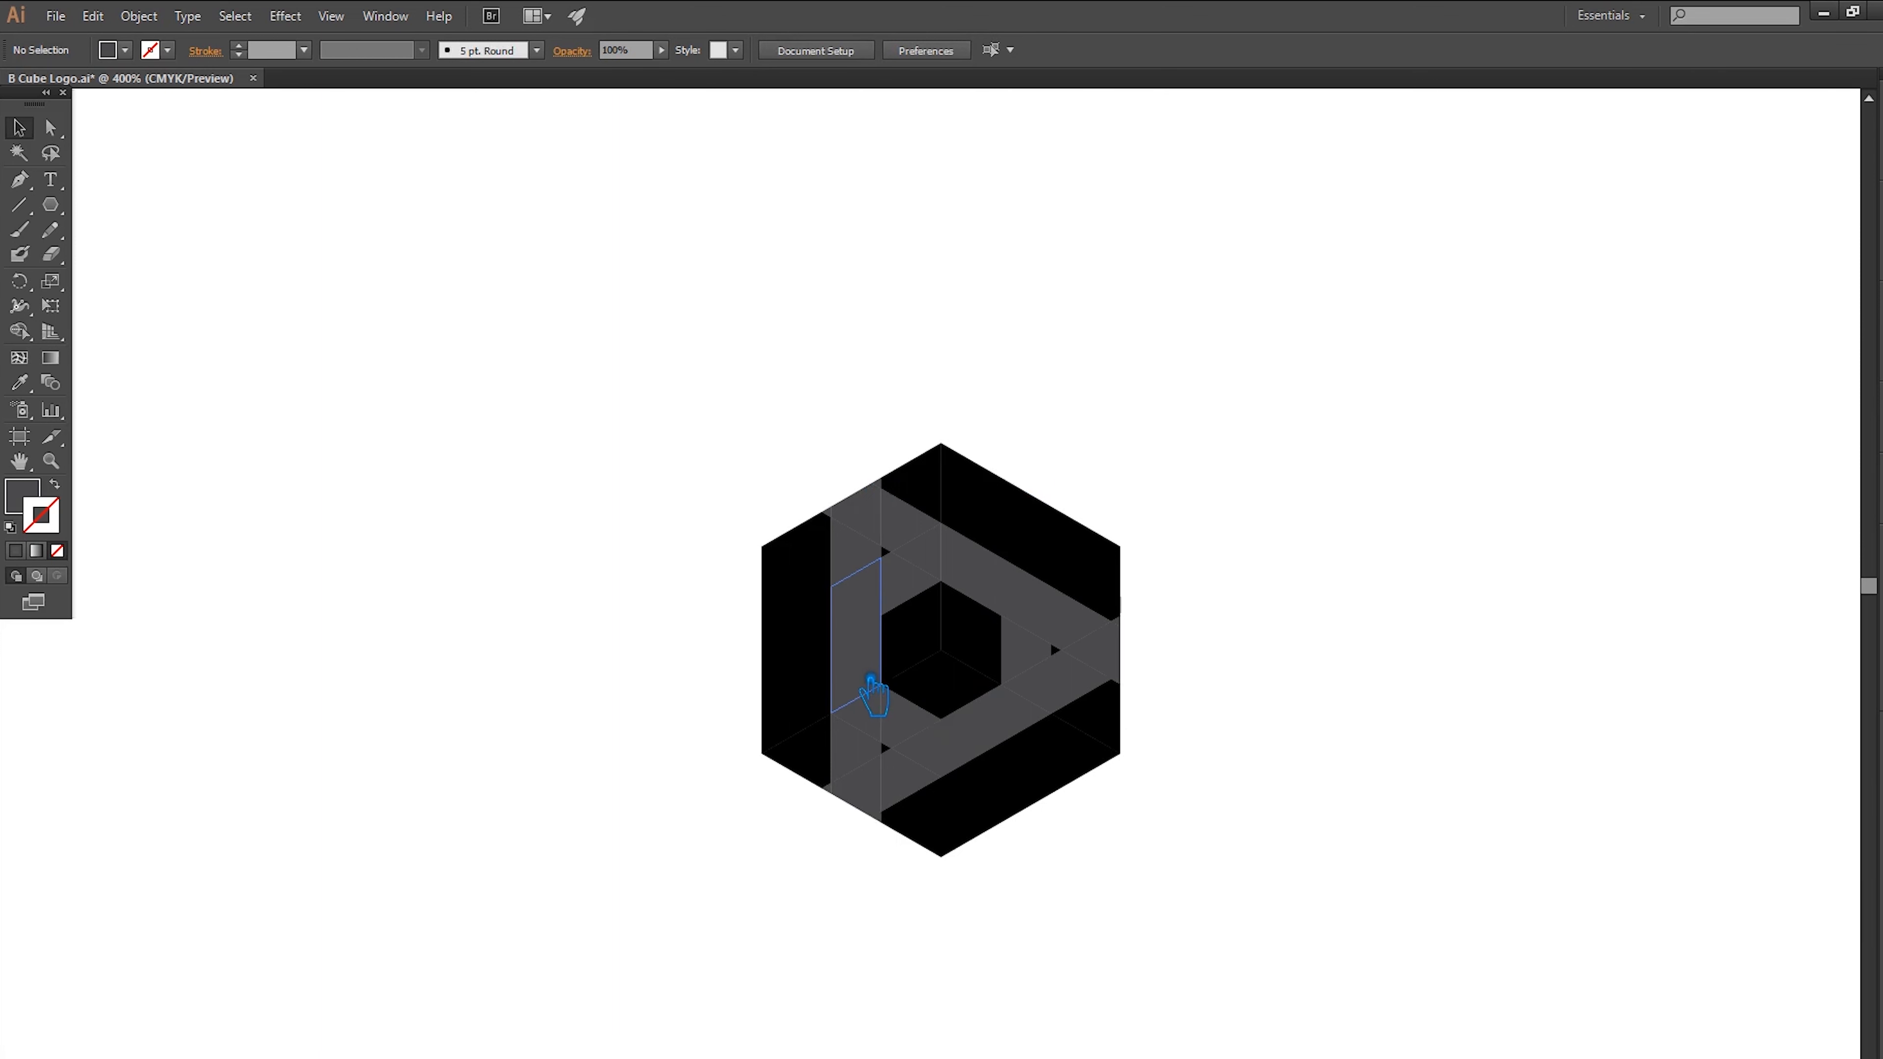
Delete the vertical grey strip beside the central cube up through the hexagon's upper-left edge
click(874, 656)
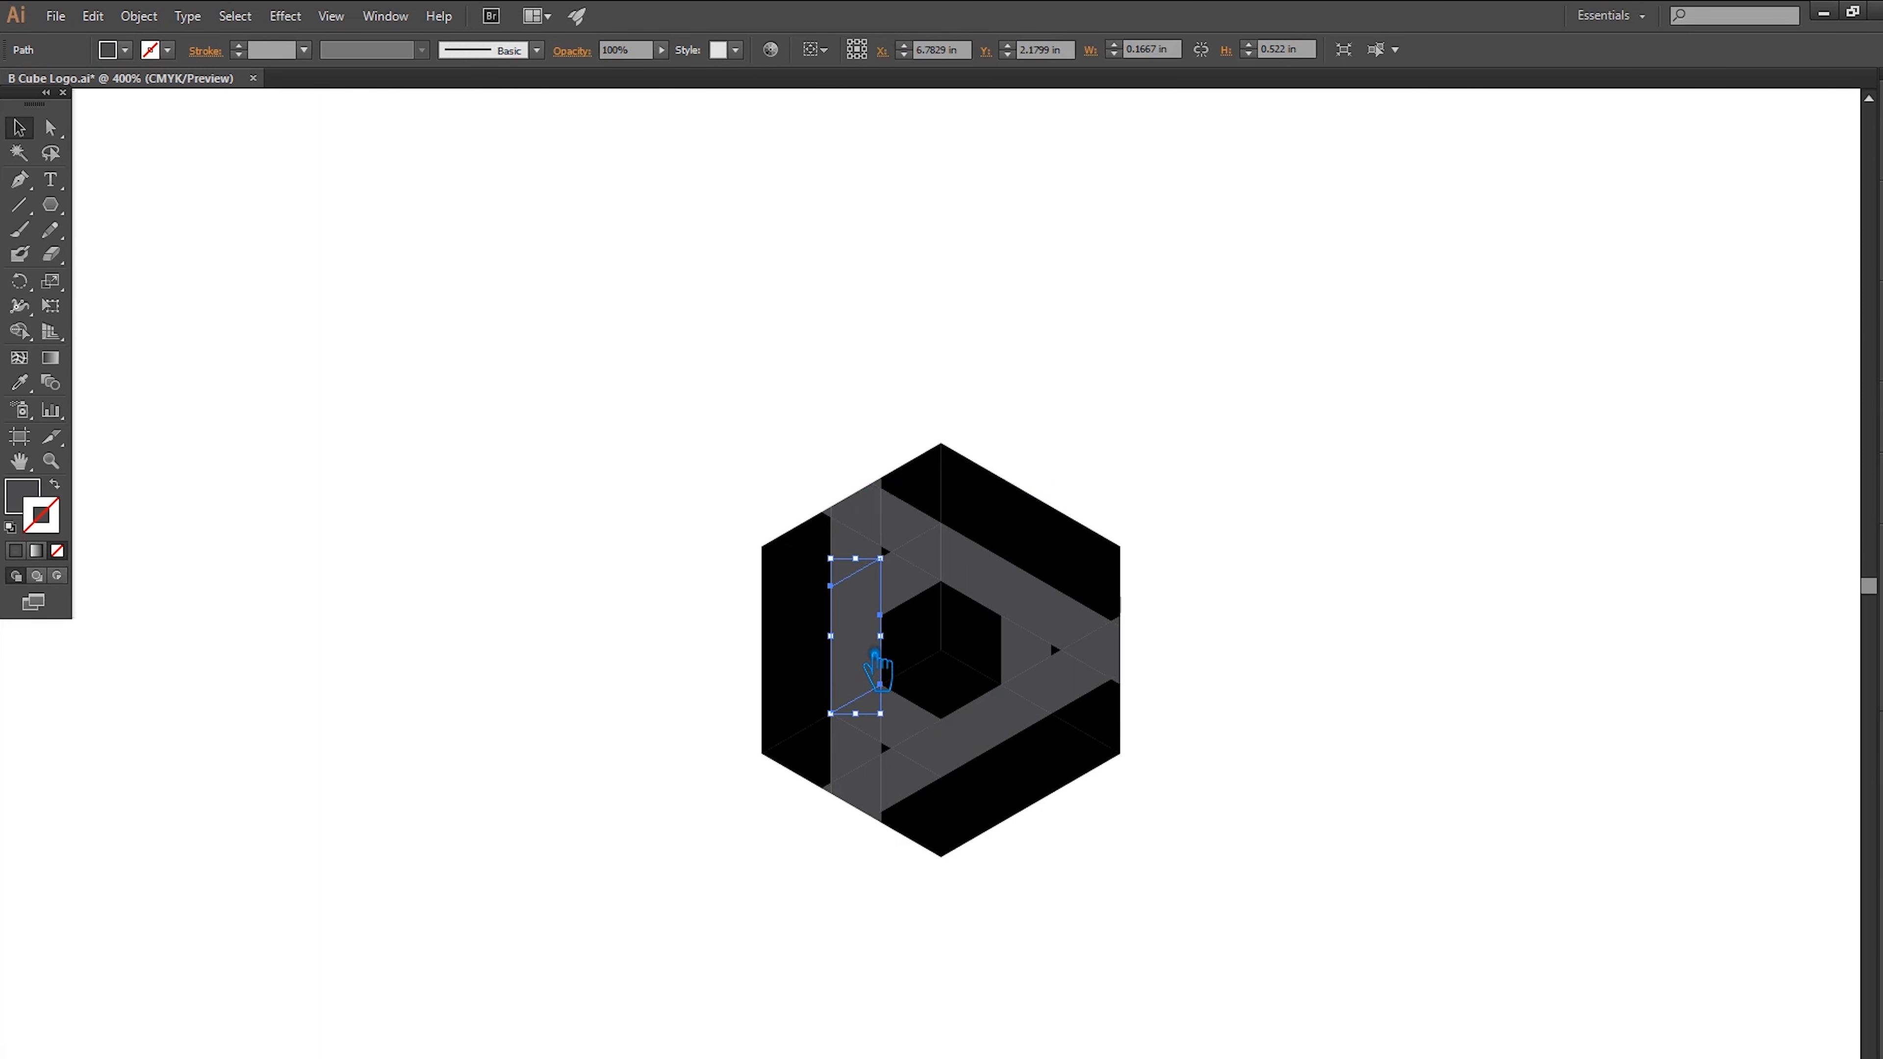
key(Delete)
click(872, 536)
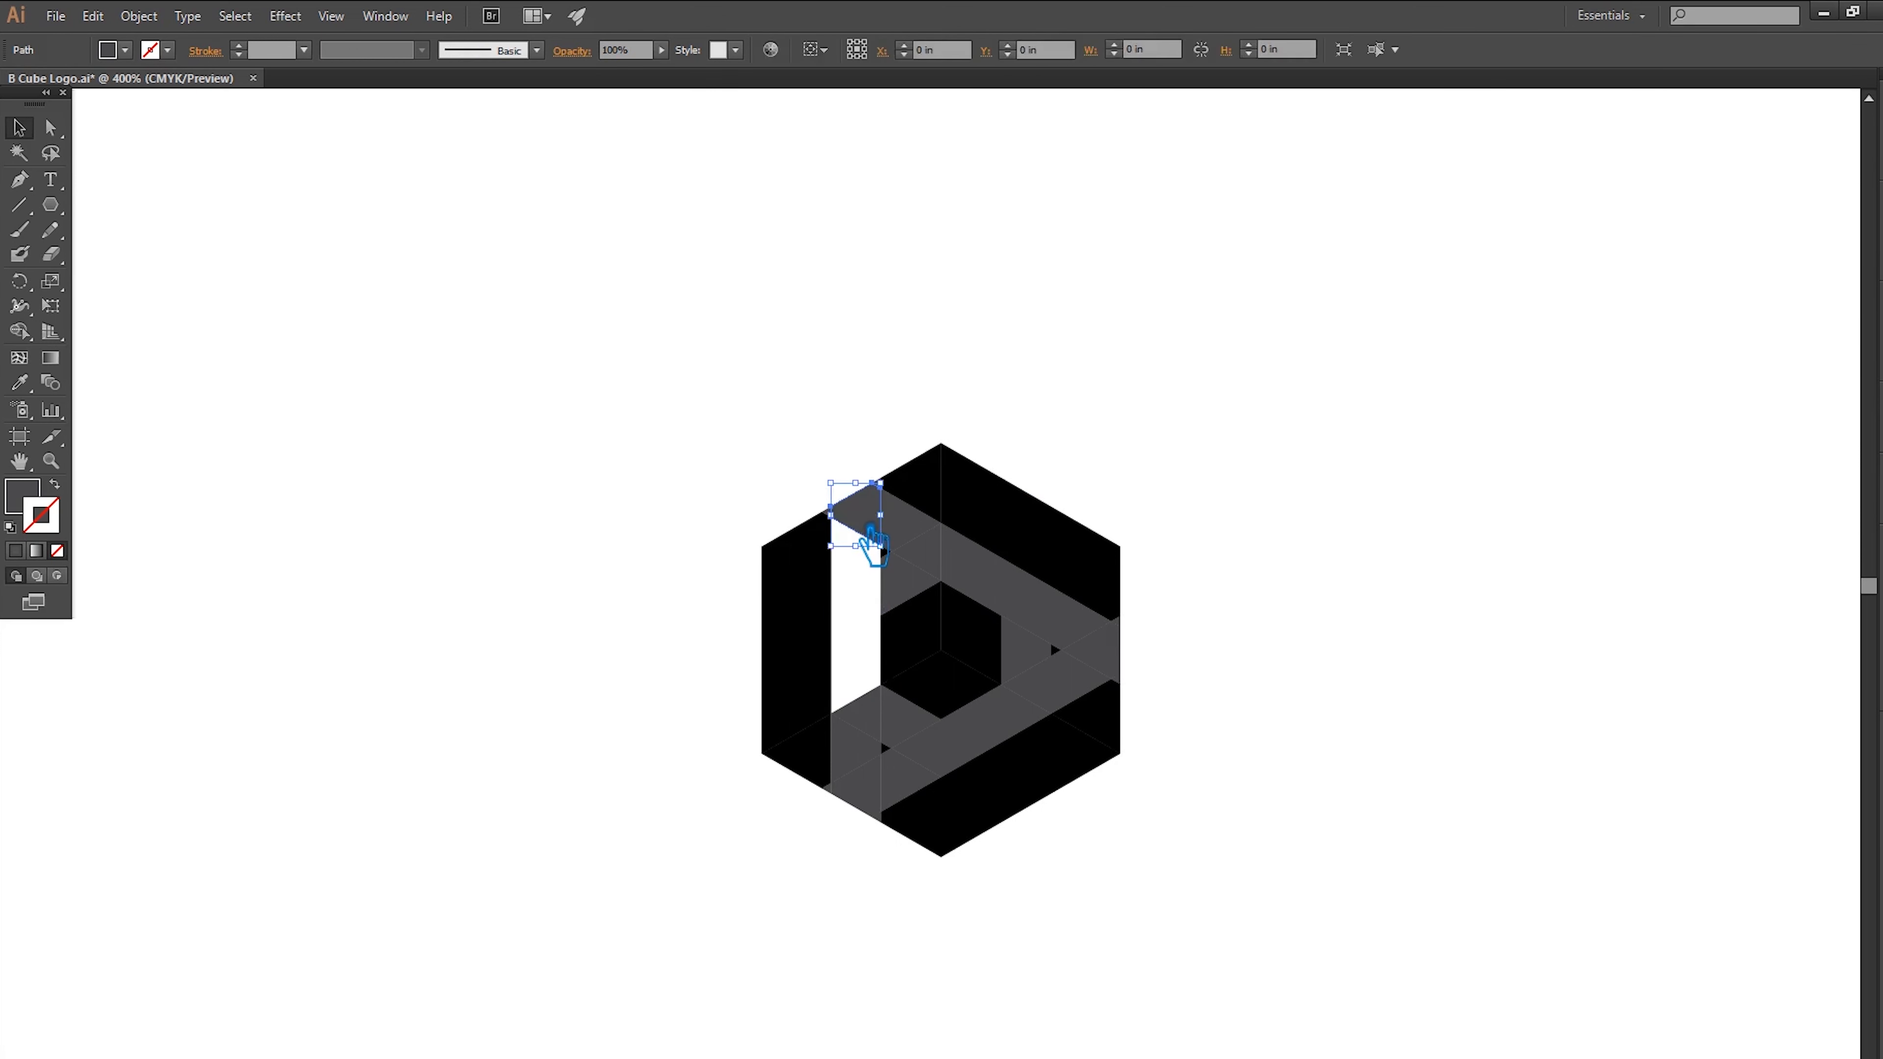
key(Delete)
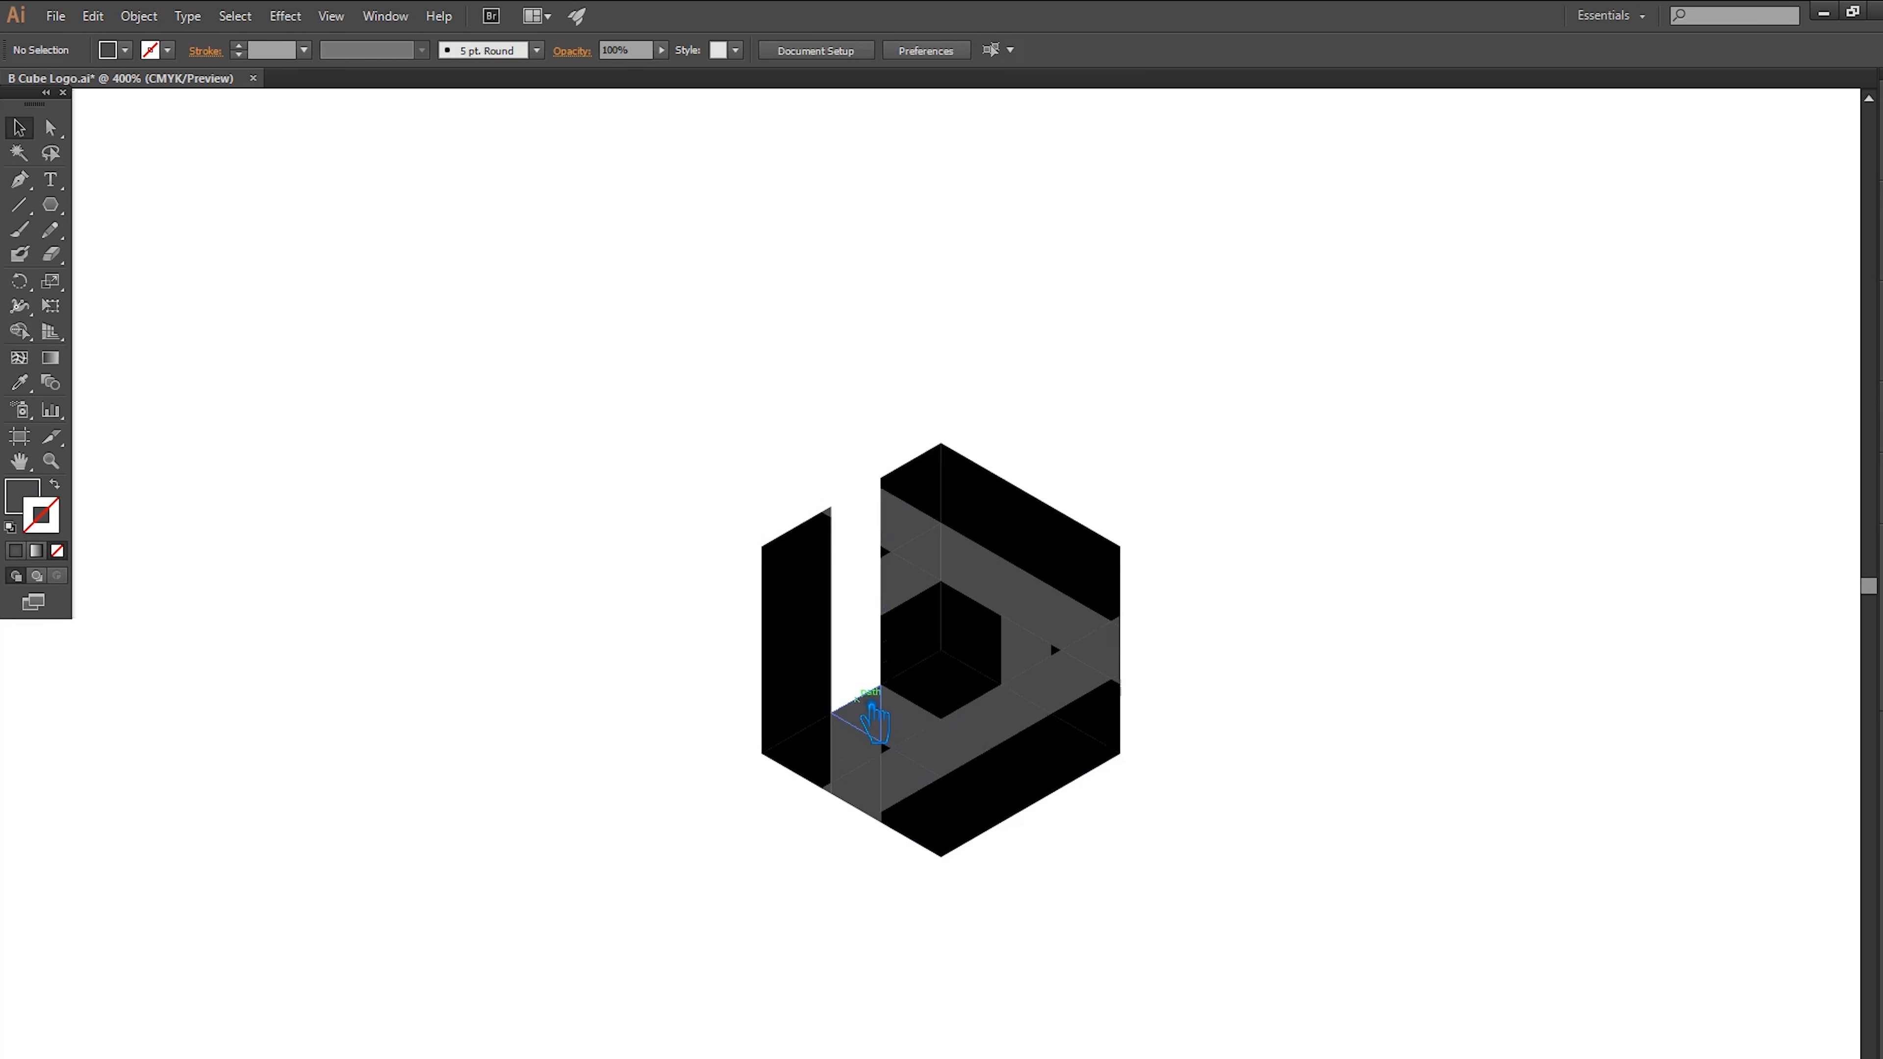
Delete the remaining grey ring pieces surrounding the small central cube
click(944, 742)
key(Delete)
click(1049, 694)
key(Delete)
click(1043, 664)
key(Delete)
click(1038, 627)
key(Delete)
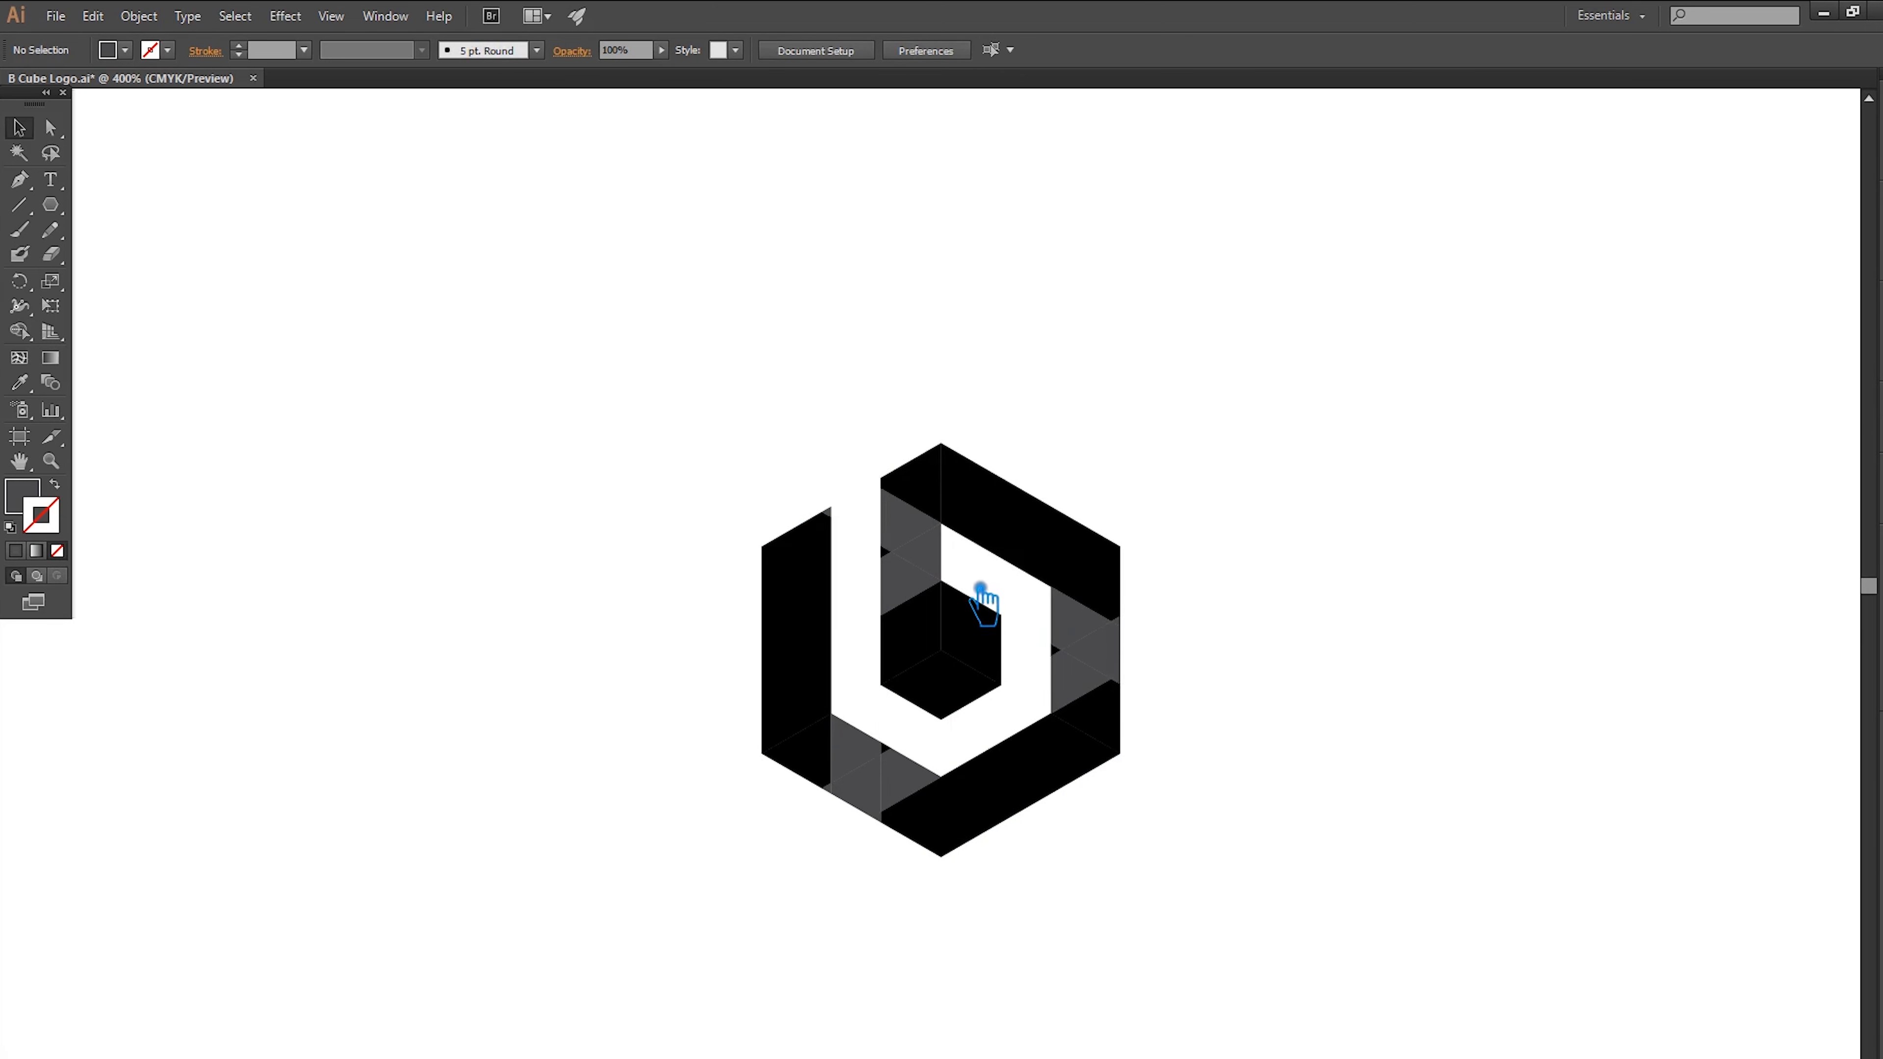
click(917, 588)
key(Delete)
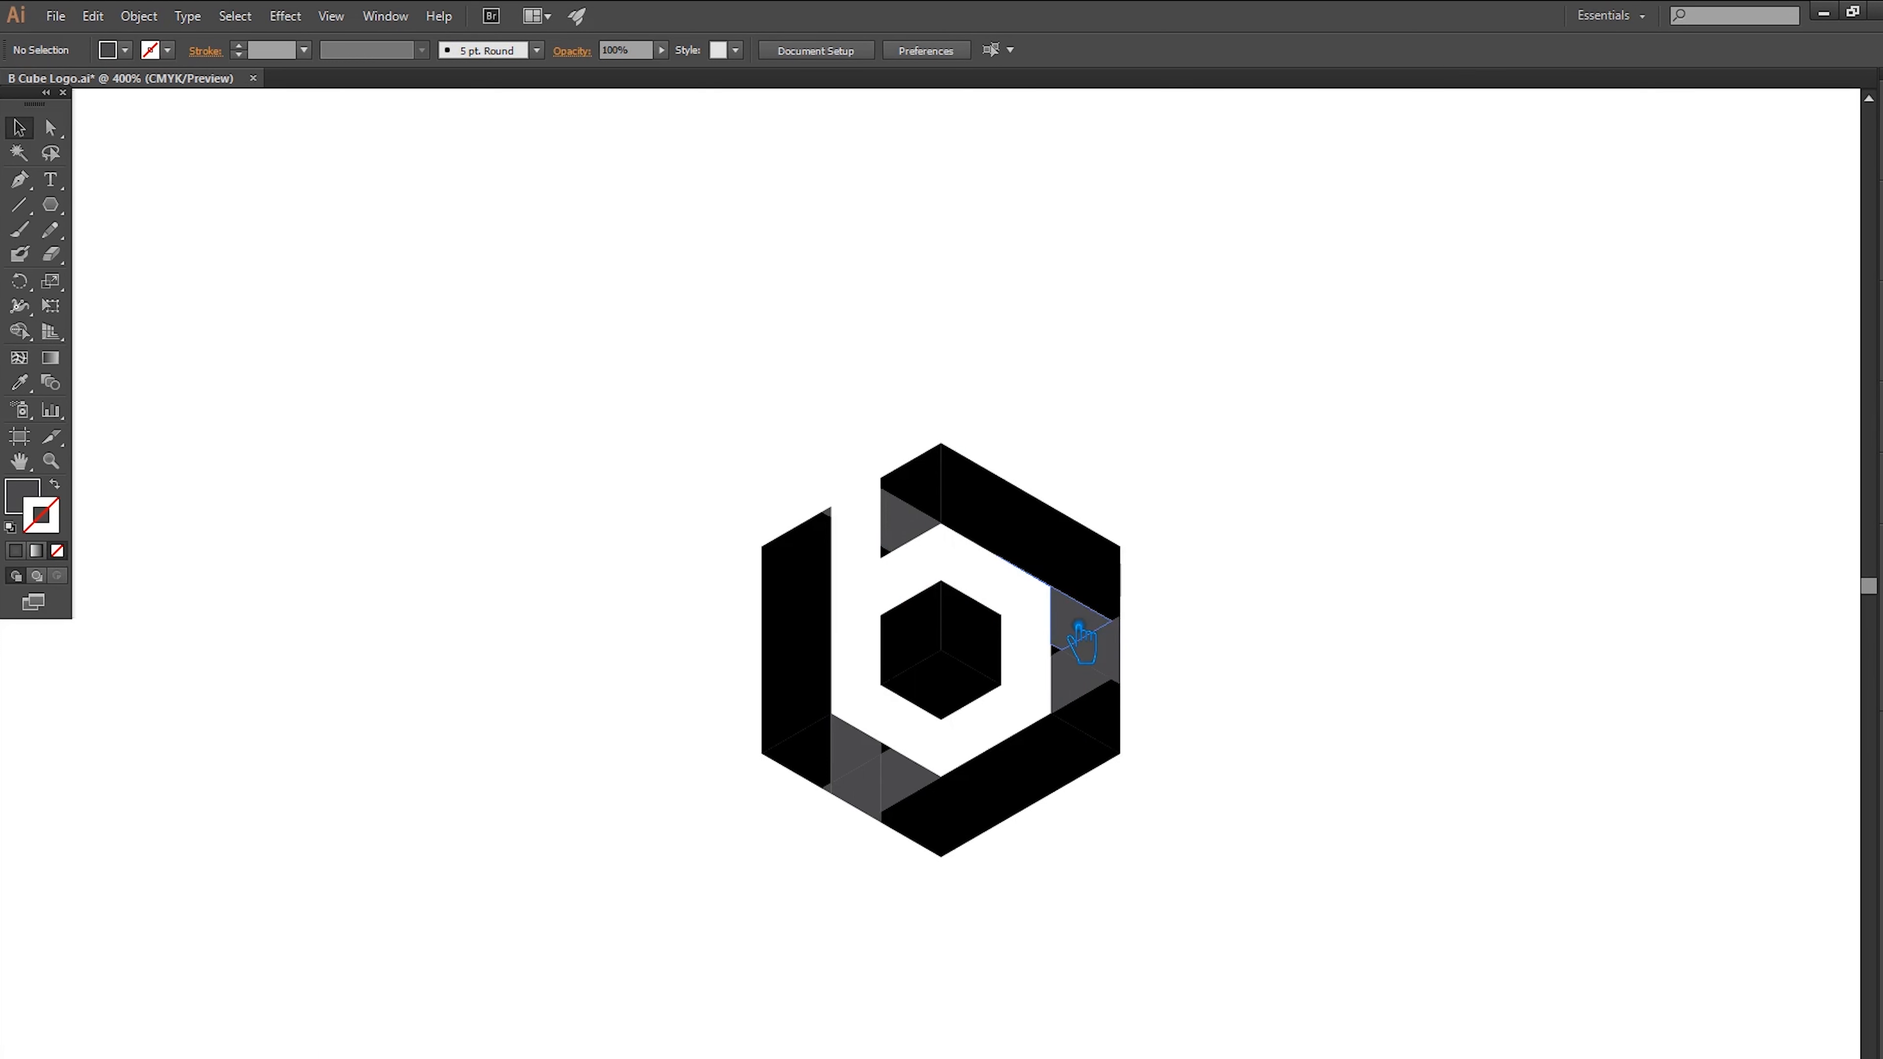
Delete the grey pieces crossing the outer hexagon's right edge and lower-left edge to open gaps between the arms
click(1120, 669)
key(Delete)
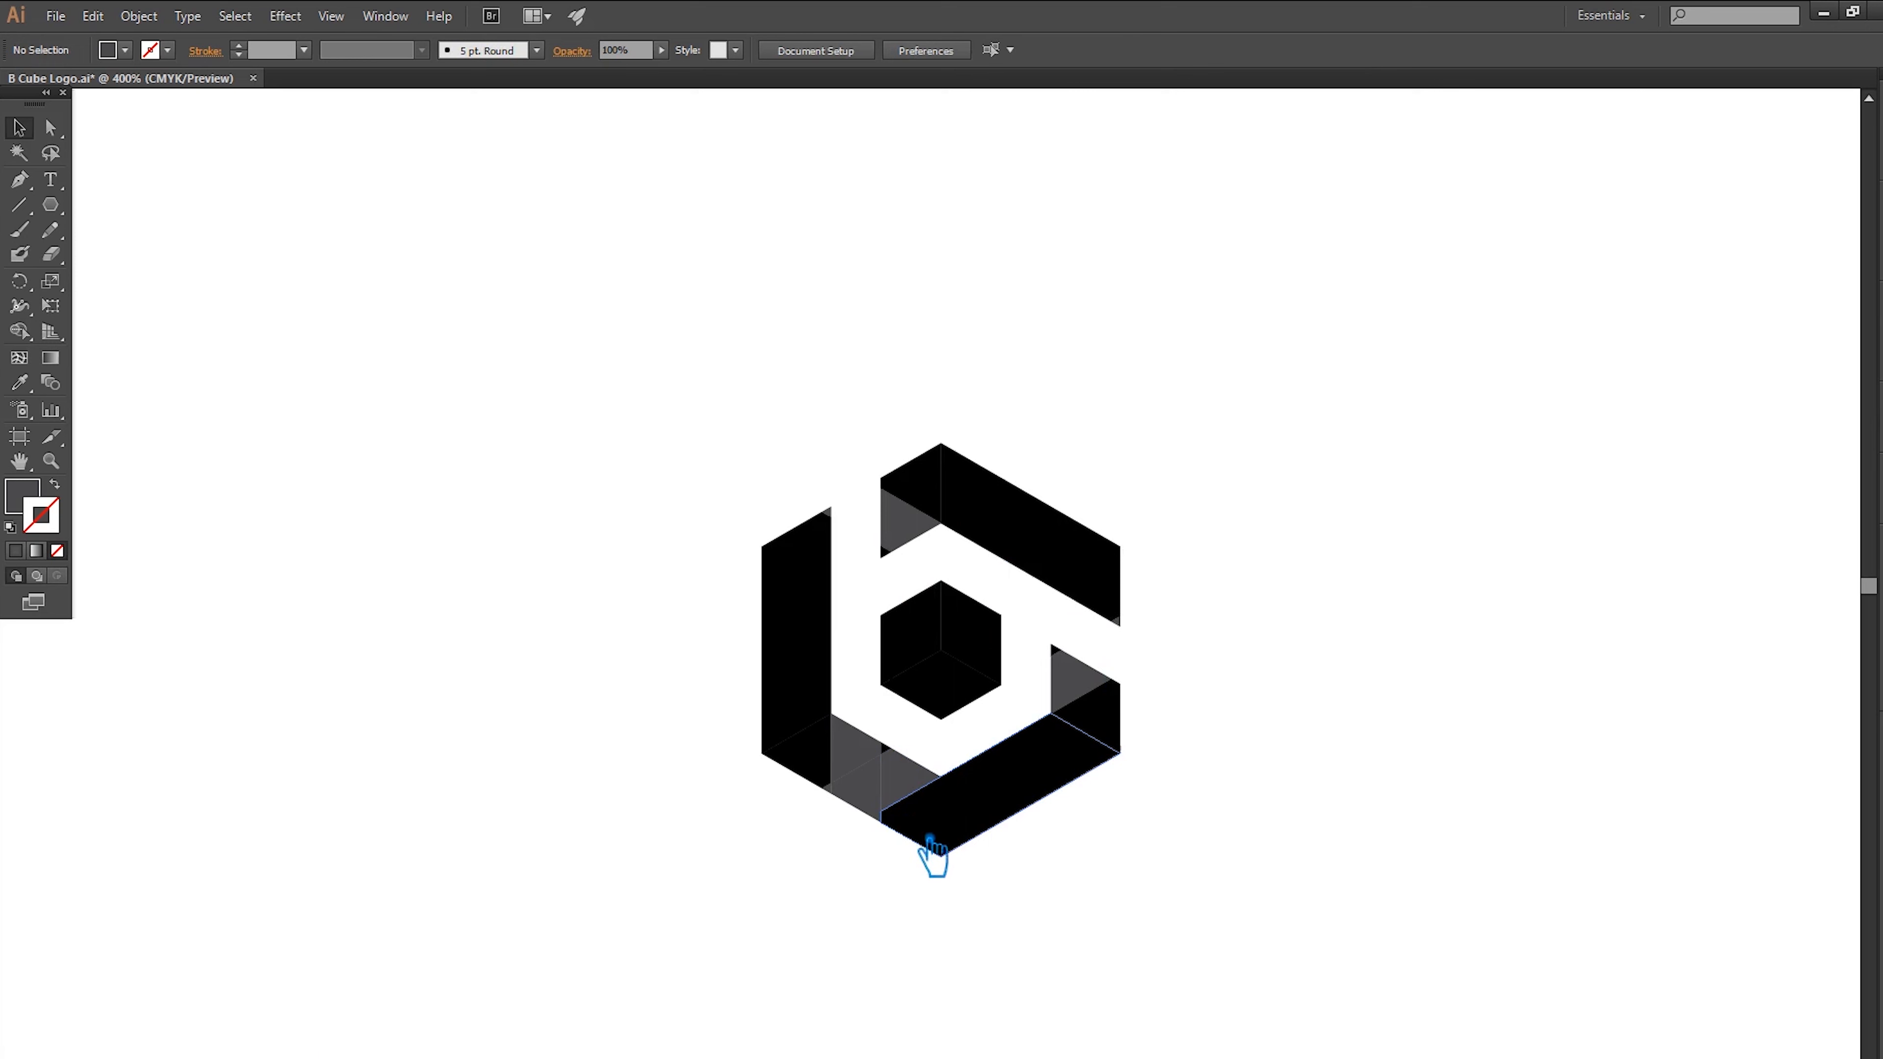
drag(932, 822, 853, 804)
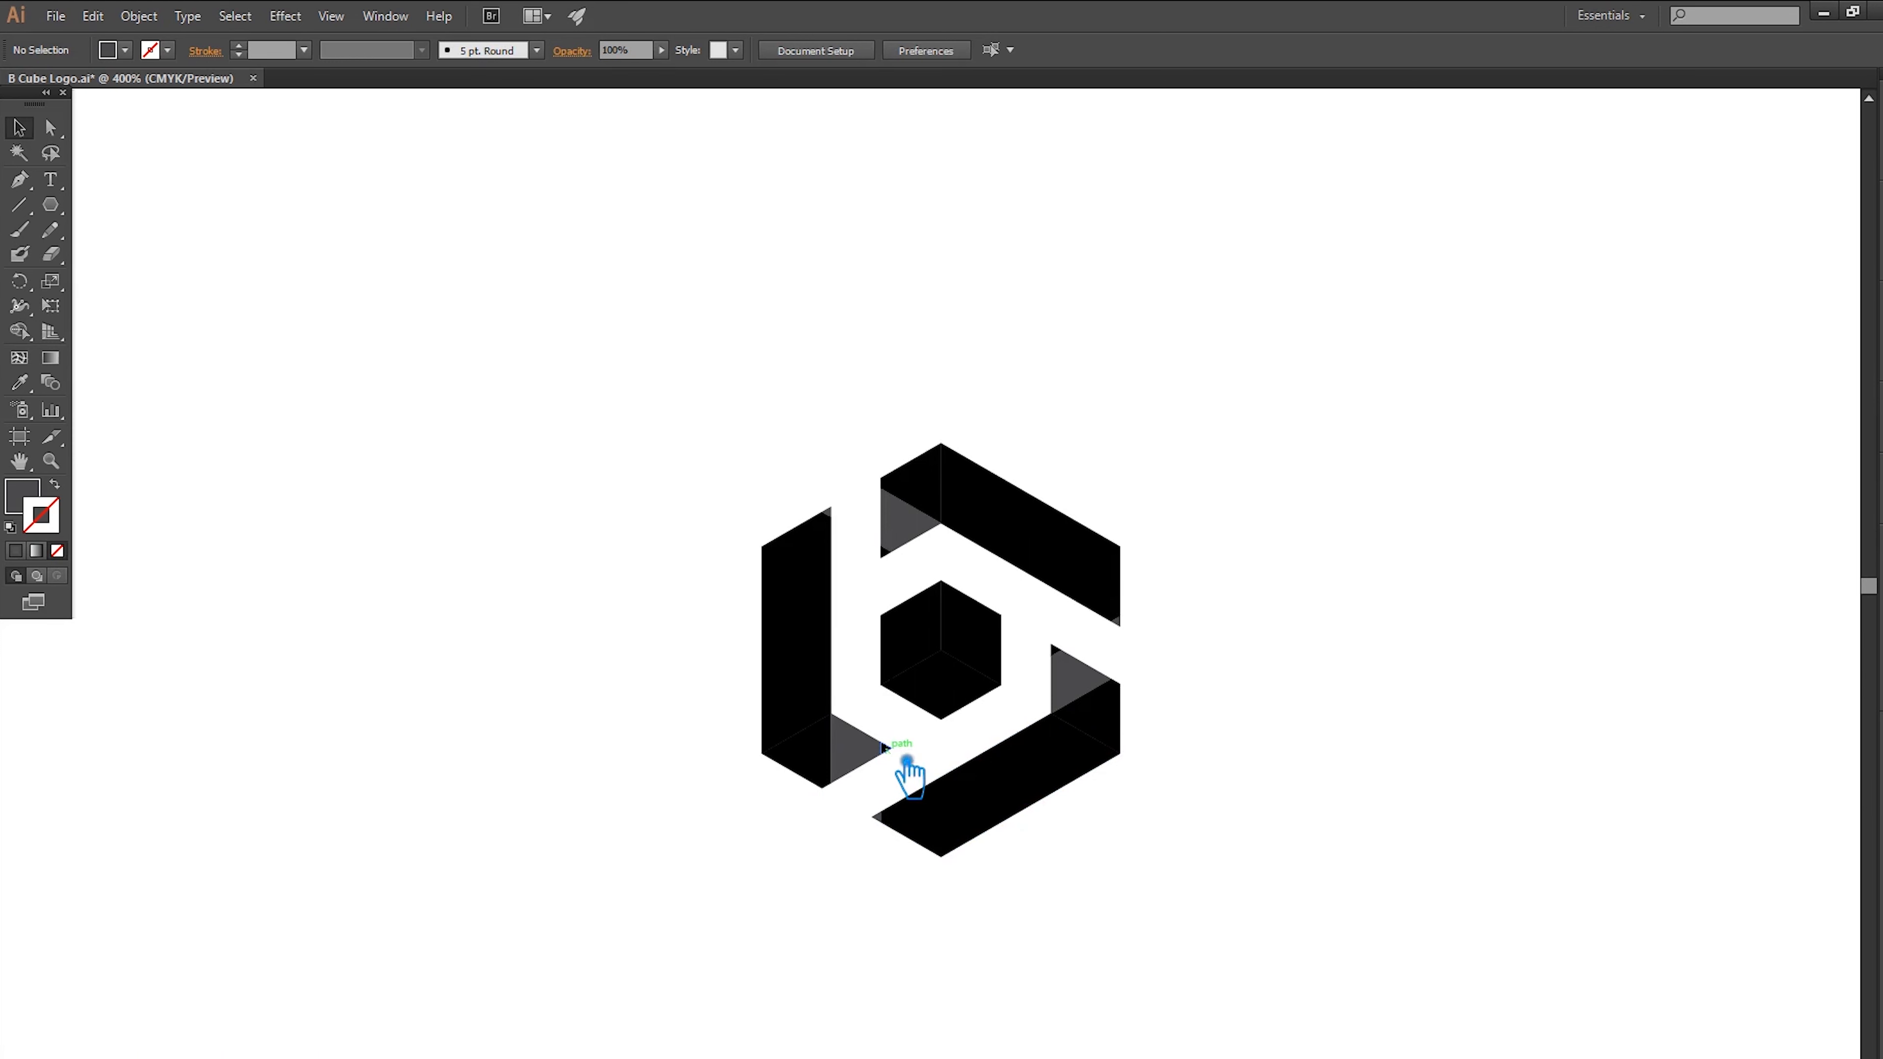
Unite the fragments at the lower end of the vertical left arm into one bottom face
click(864, 764)
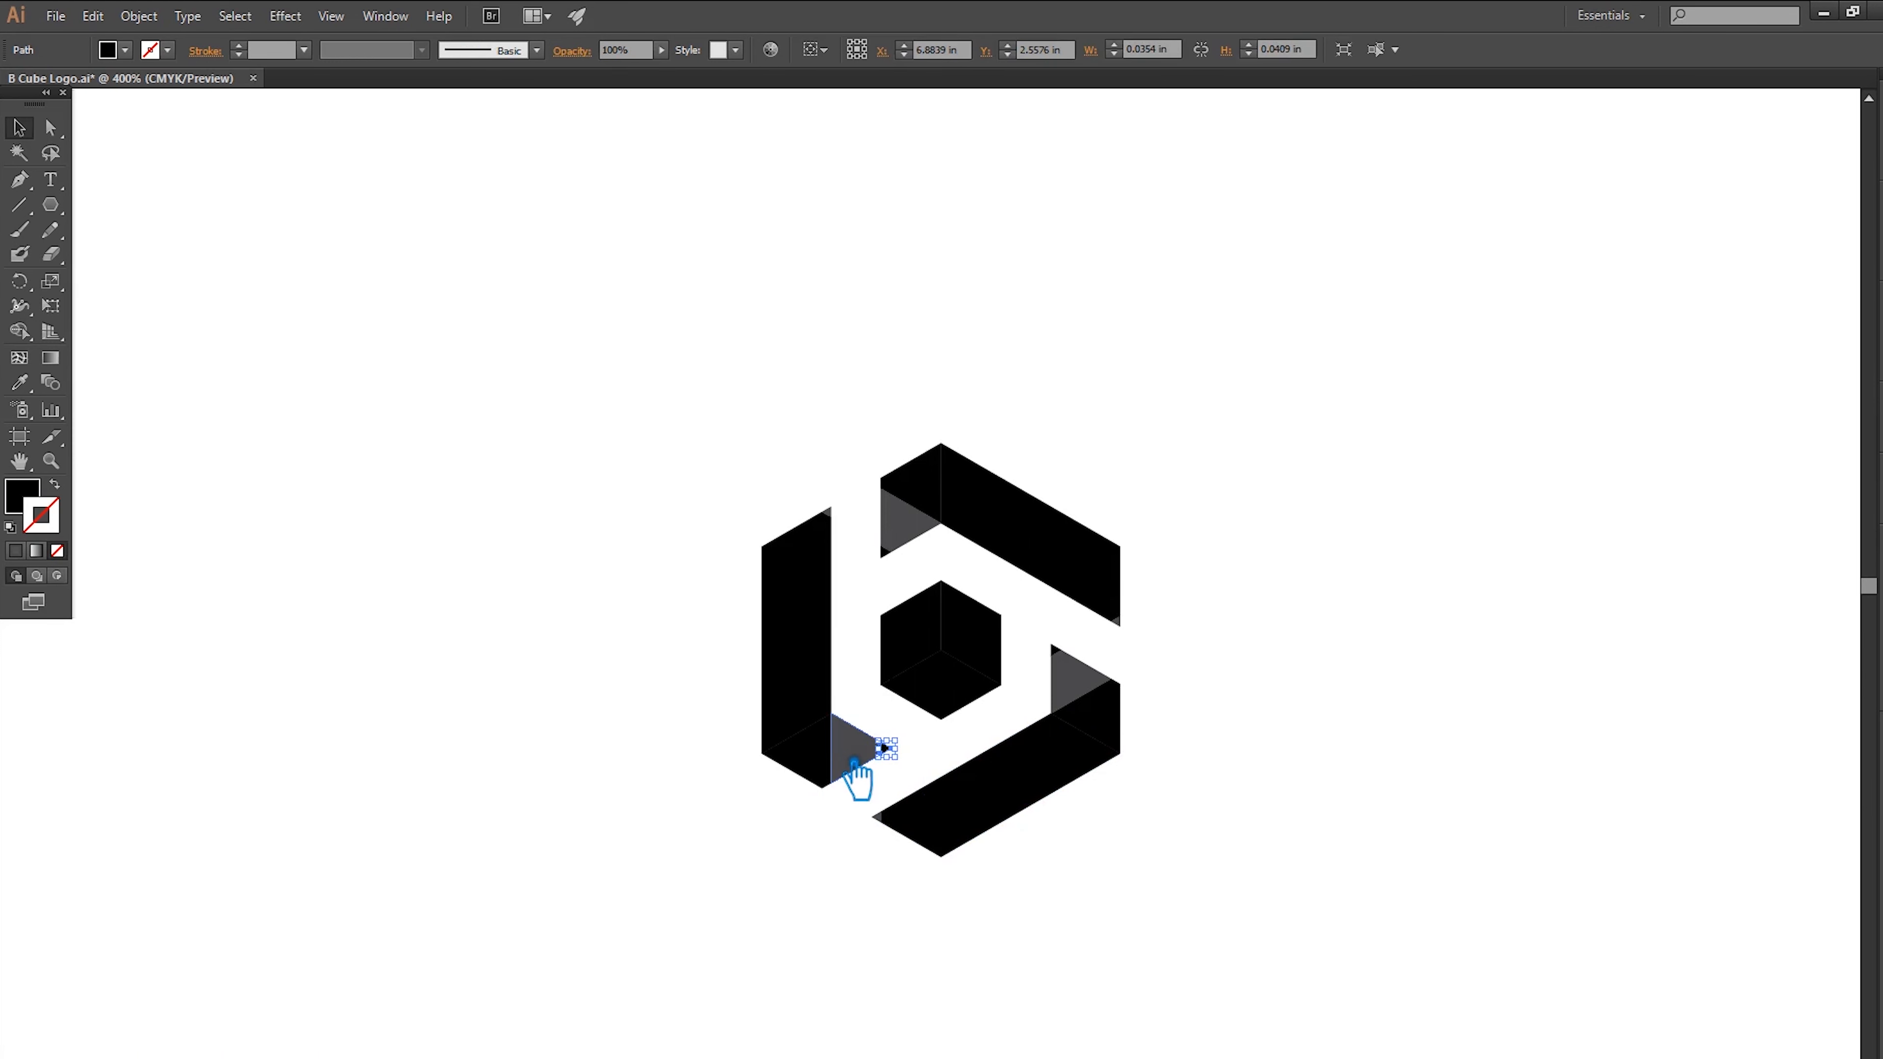
shift+click(813, 772)
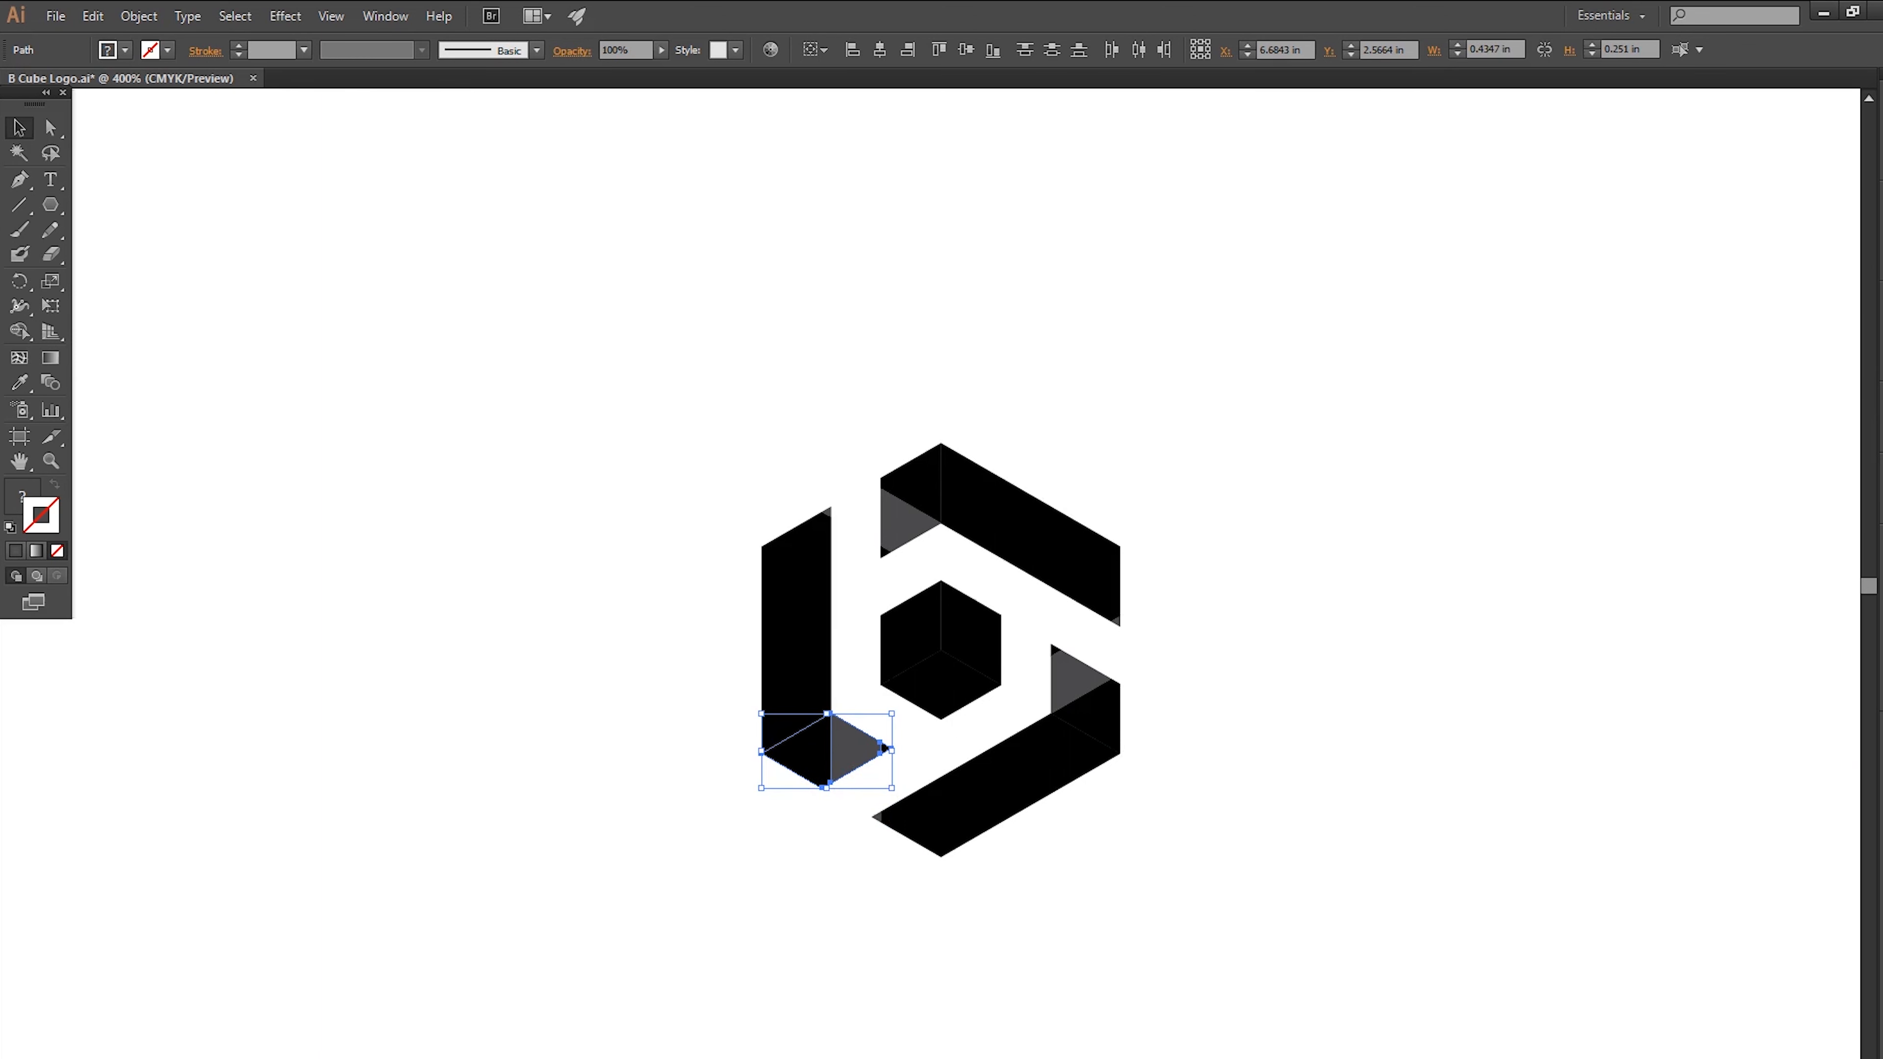
key(ctrl+shift+F9)
click(1657, 582)
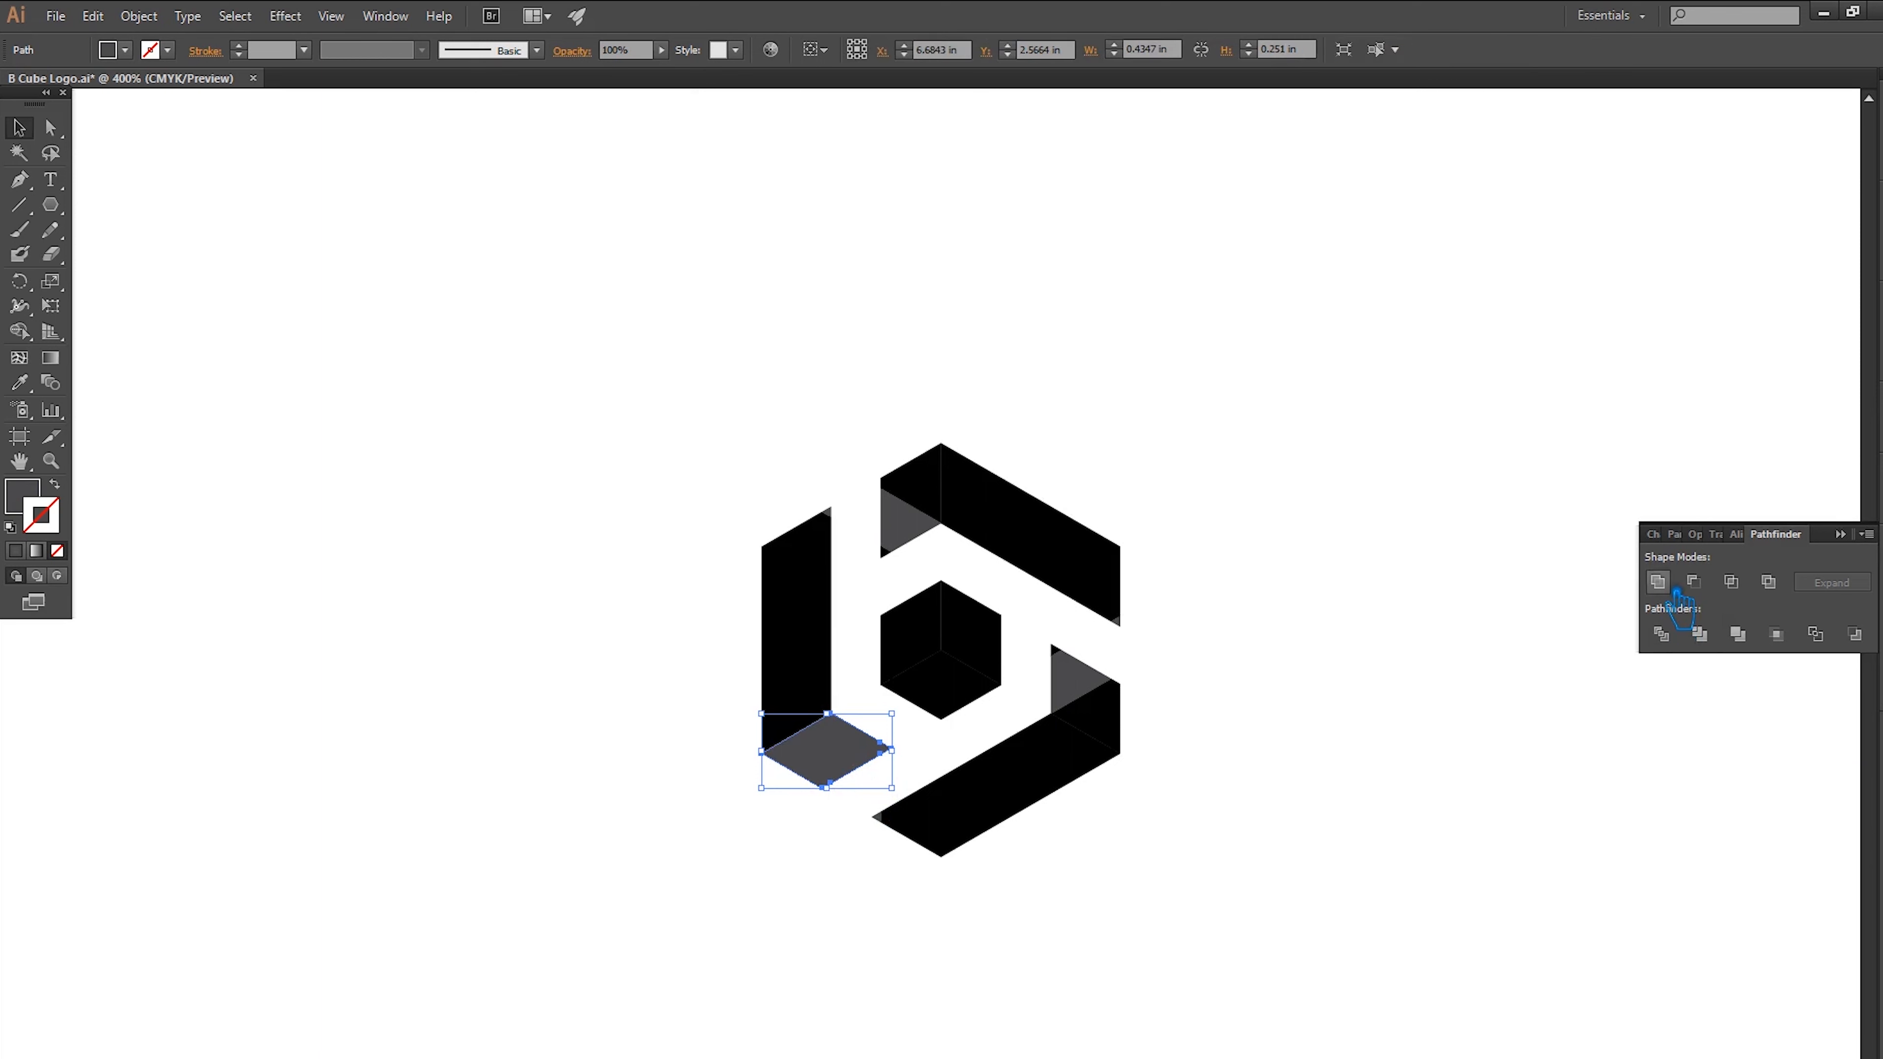
click(1413, 597)
Unite the fragments at the right end of the lower arm into a single side face
click(1089, 689)
click(1057, 639)
click(1067, 664)
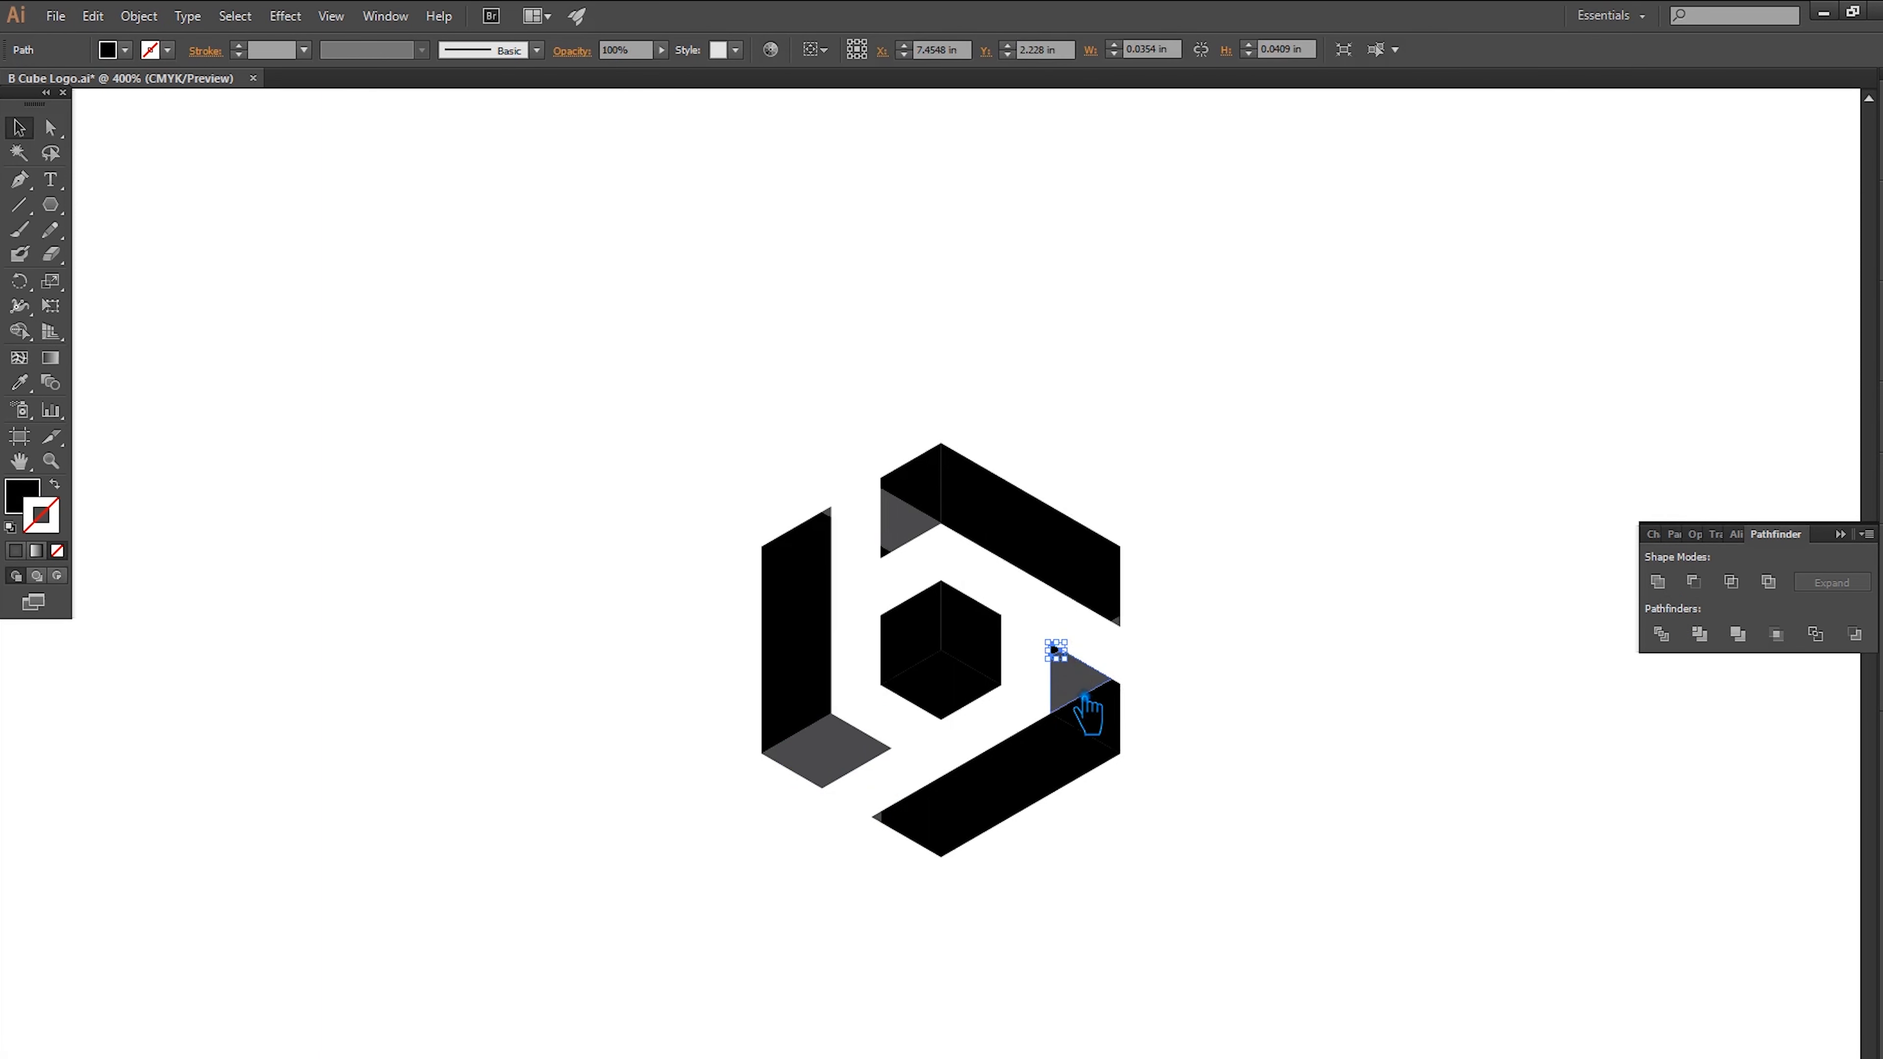
shift+click(1122, 744)
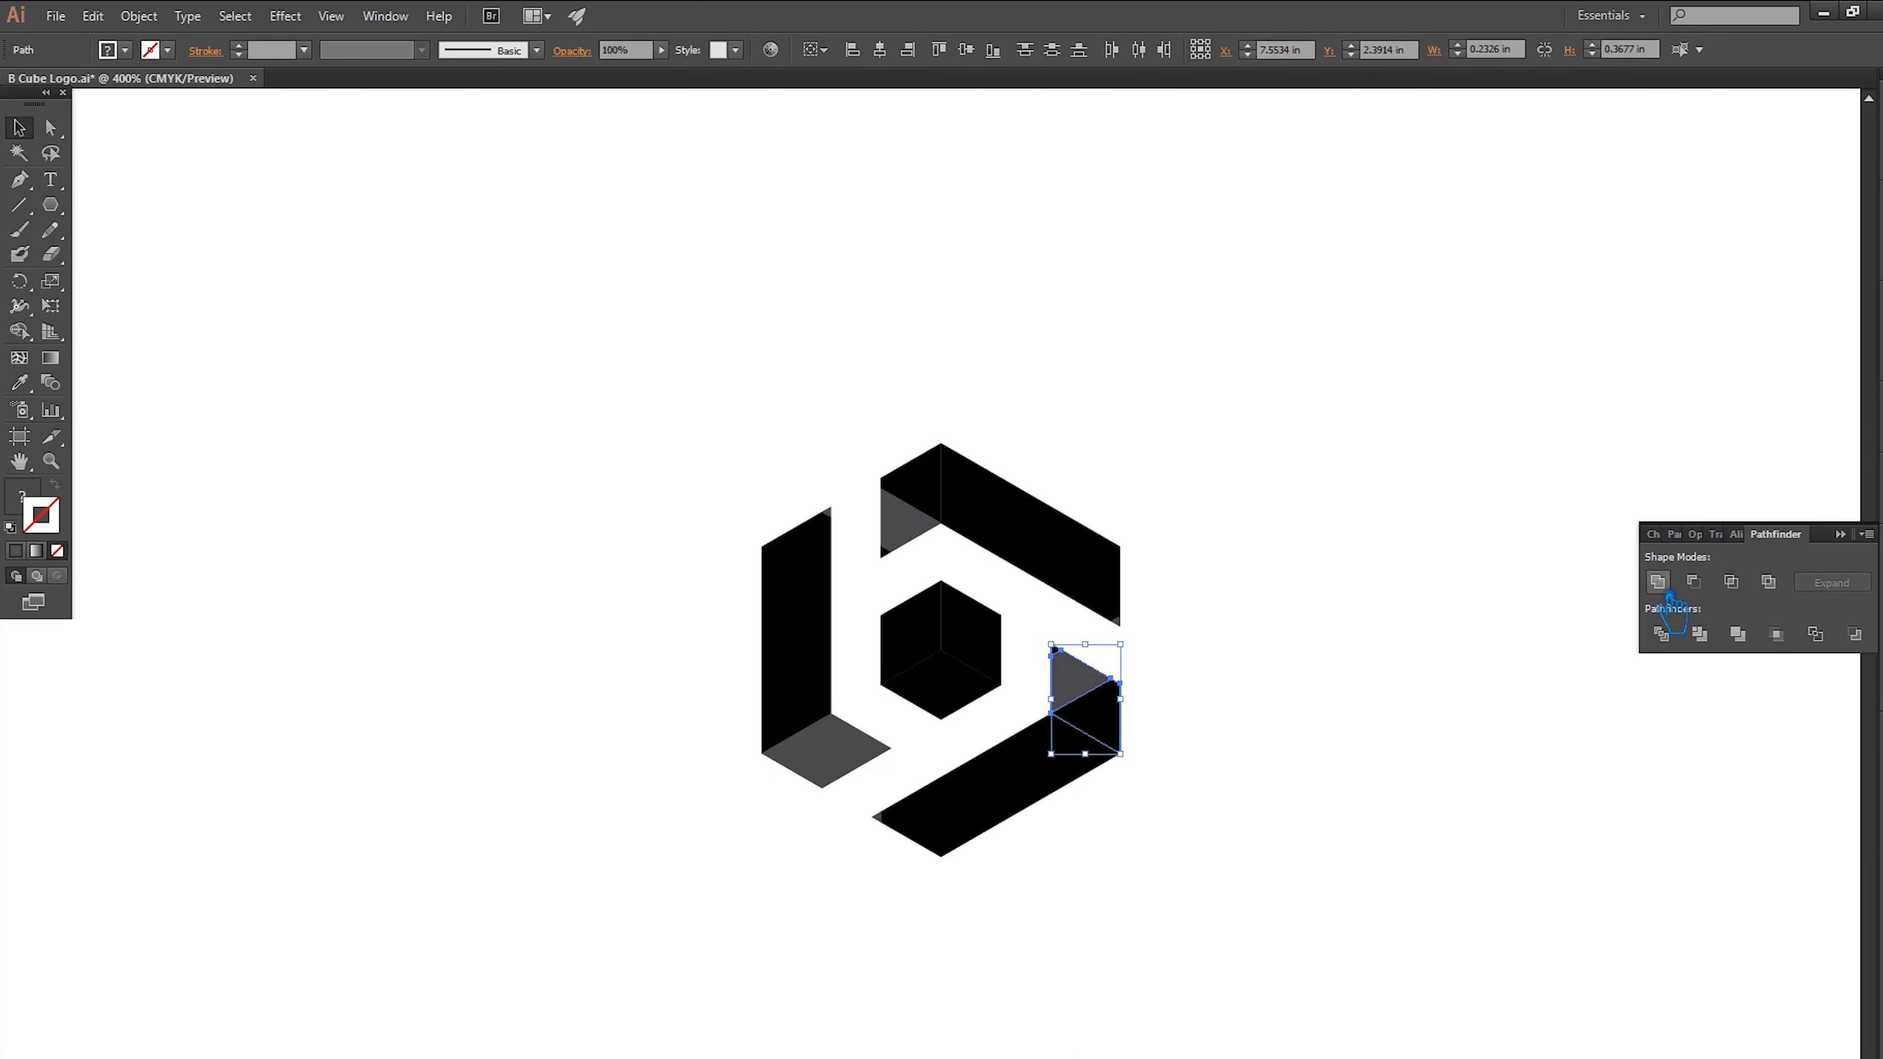
click(1657, 581)
click(1402, 683)
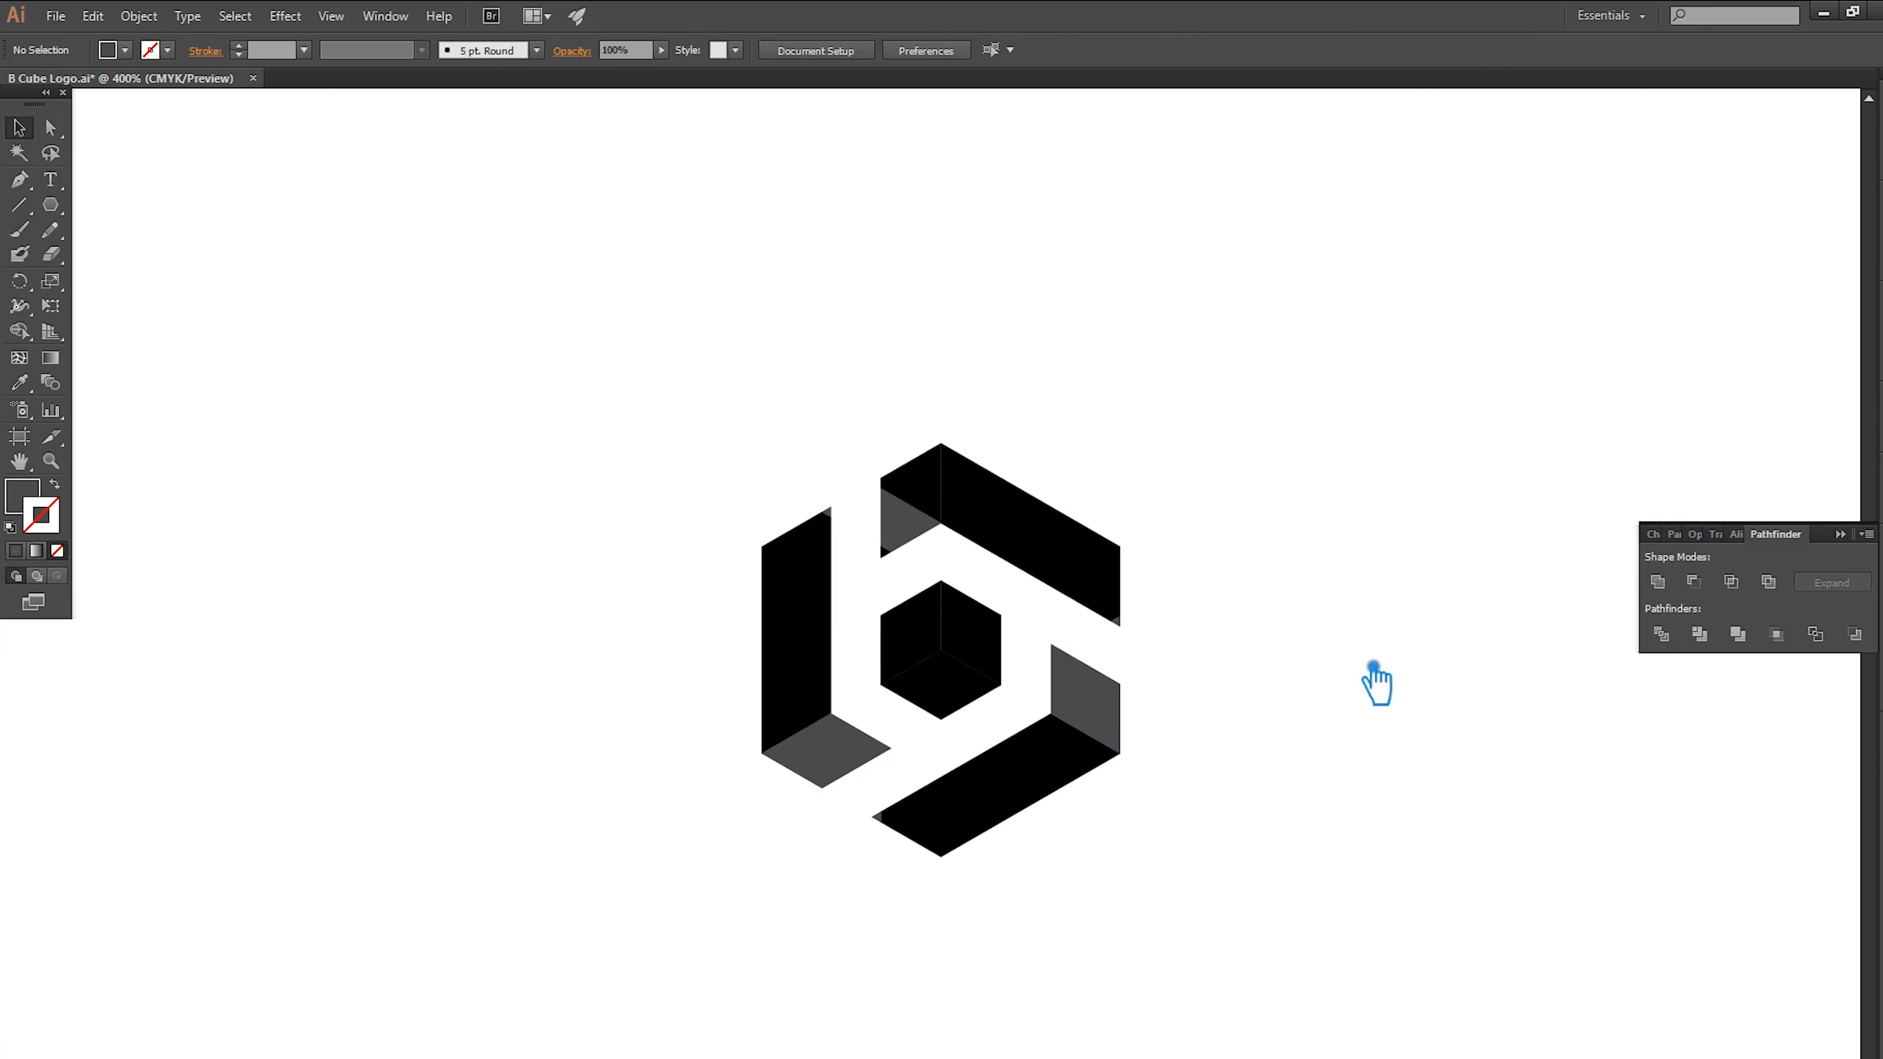
Unite the fragments at the upper-left end of the top arm into a single side face
click(906, 522)
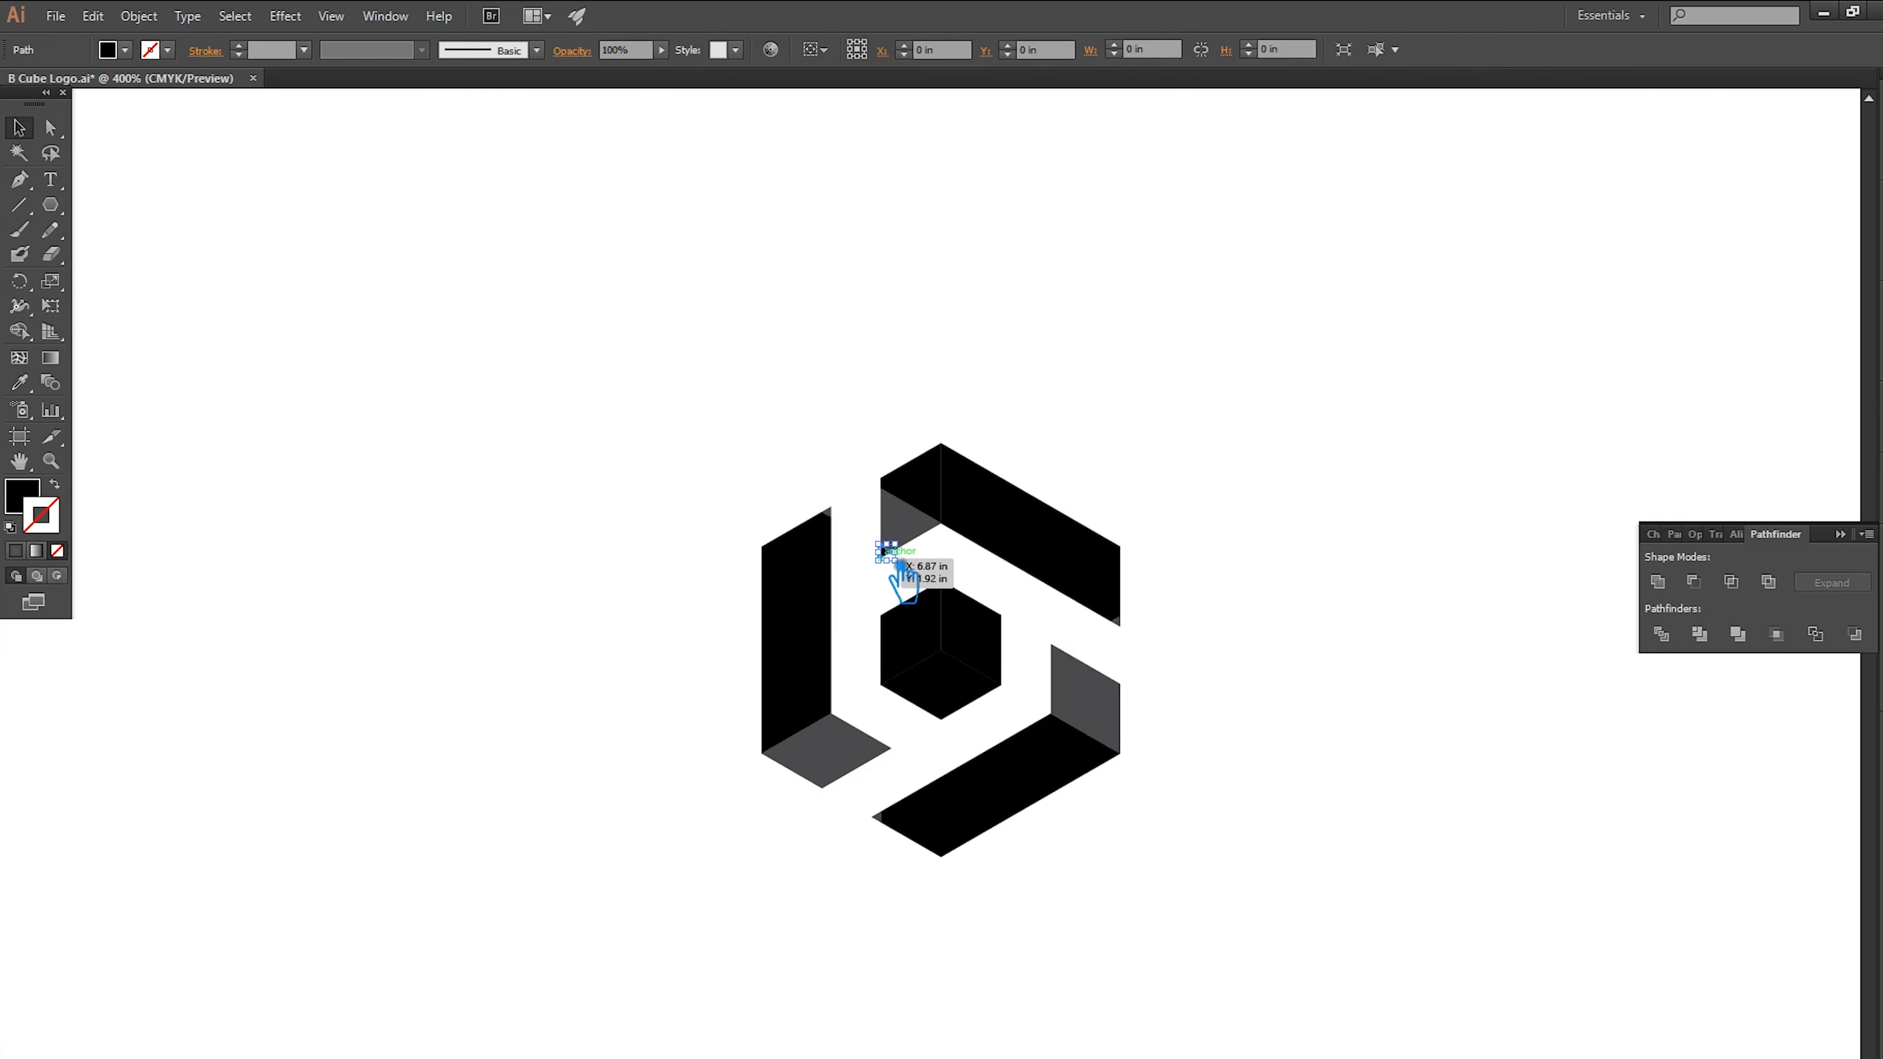
shift+click(905, 525)
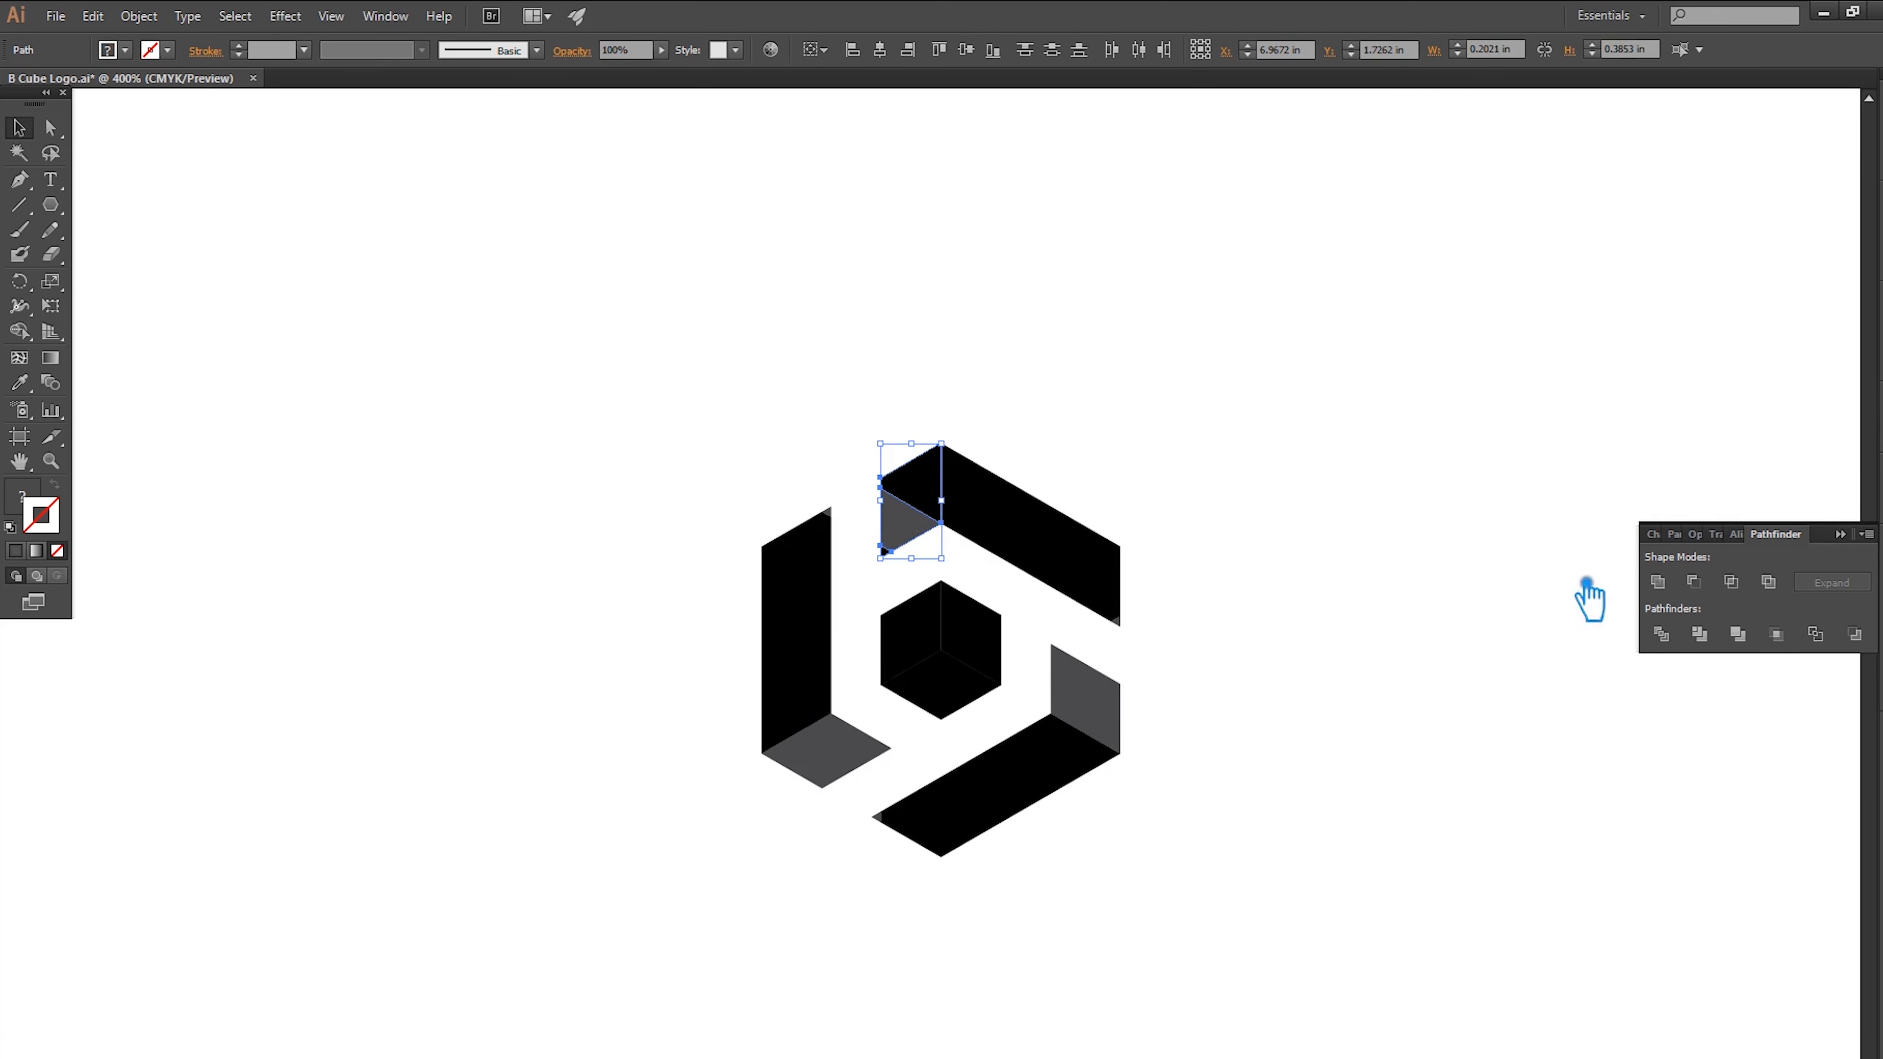
click(1658, 582)
click(1372, 553)
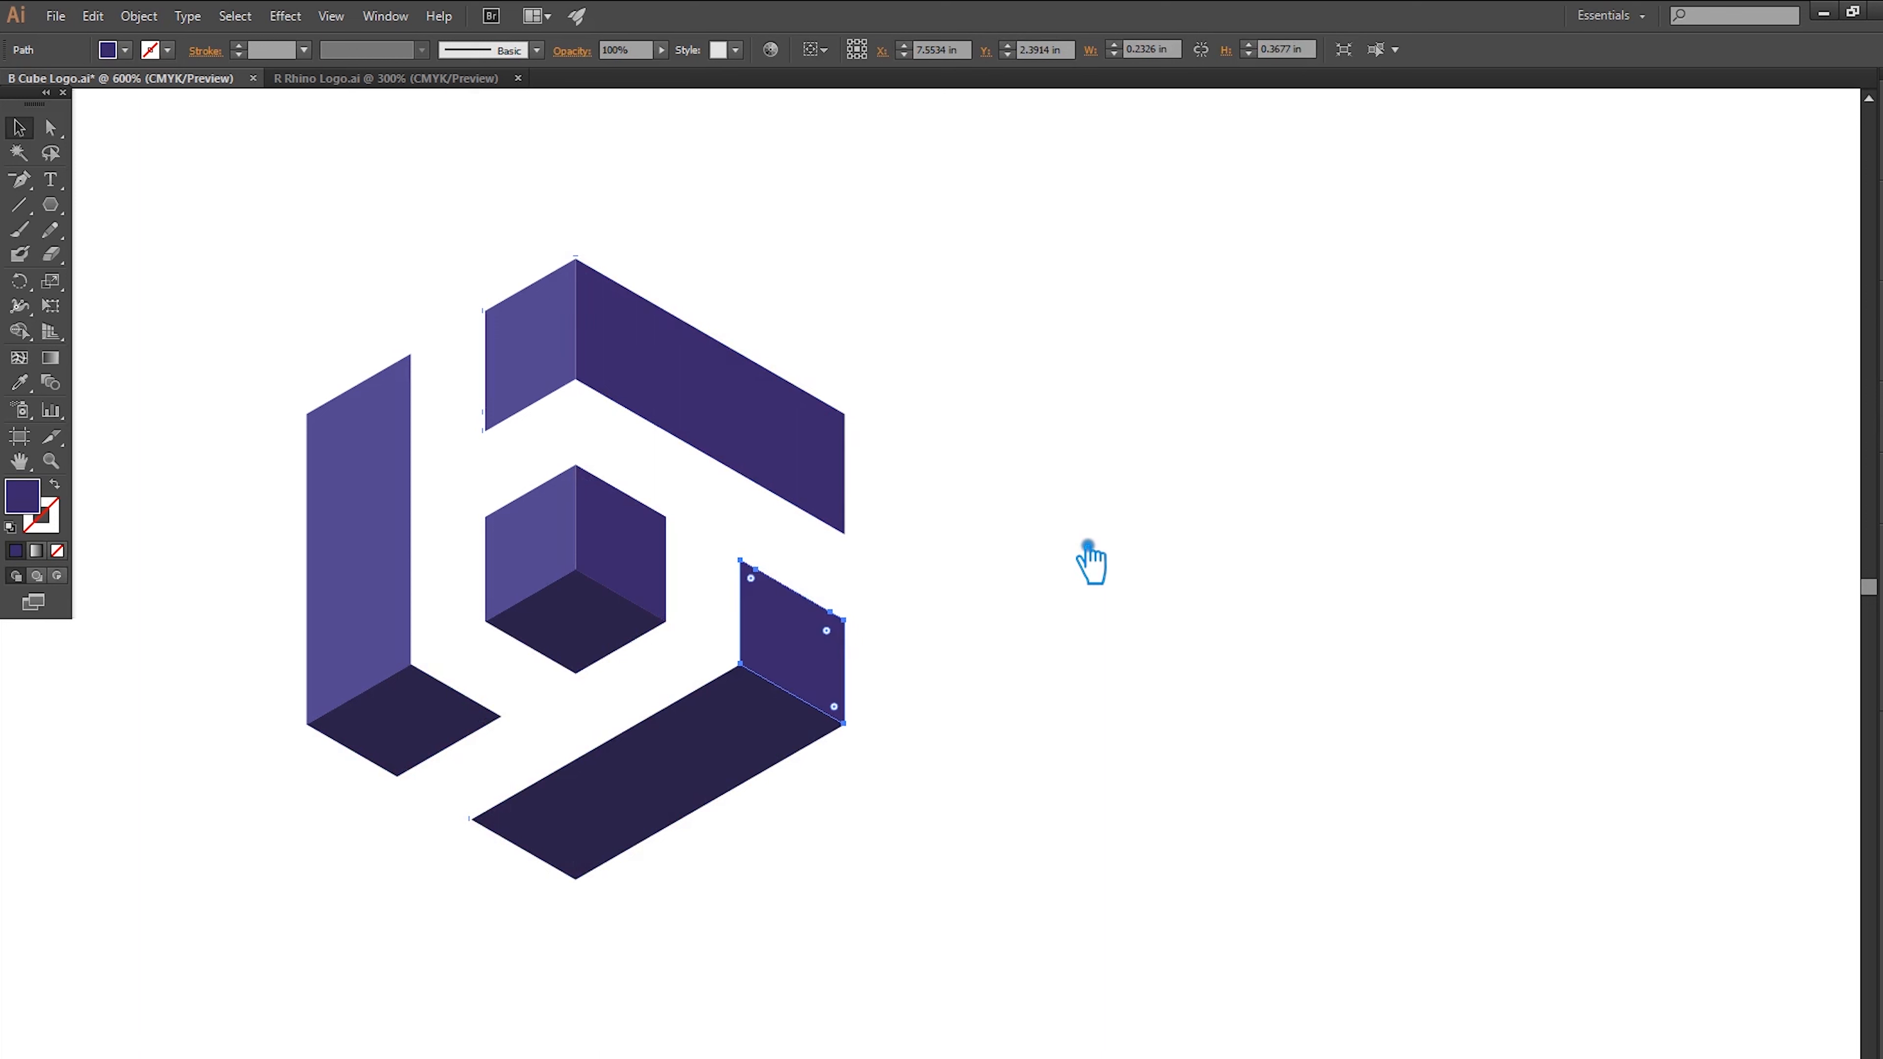
Restore the coloured logo artwork to the canvas and deselect it
click(1088, 546)
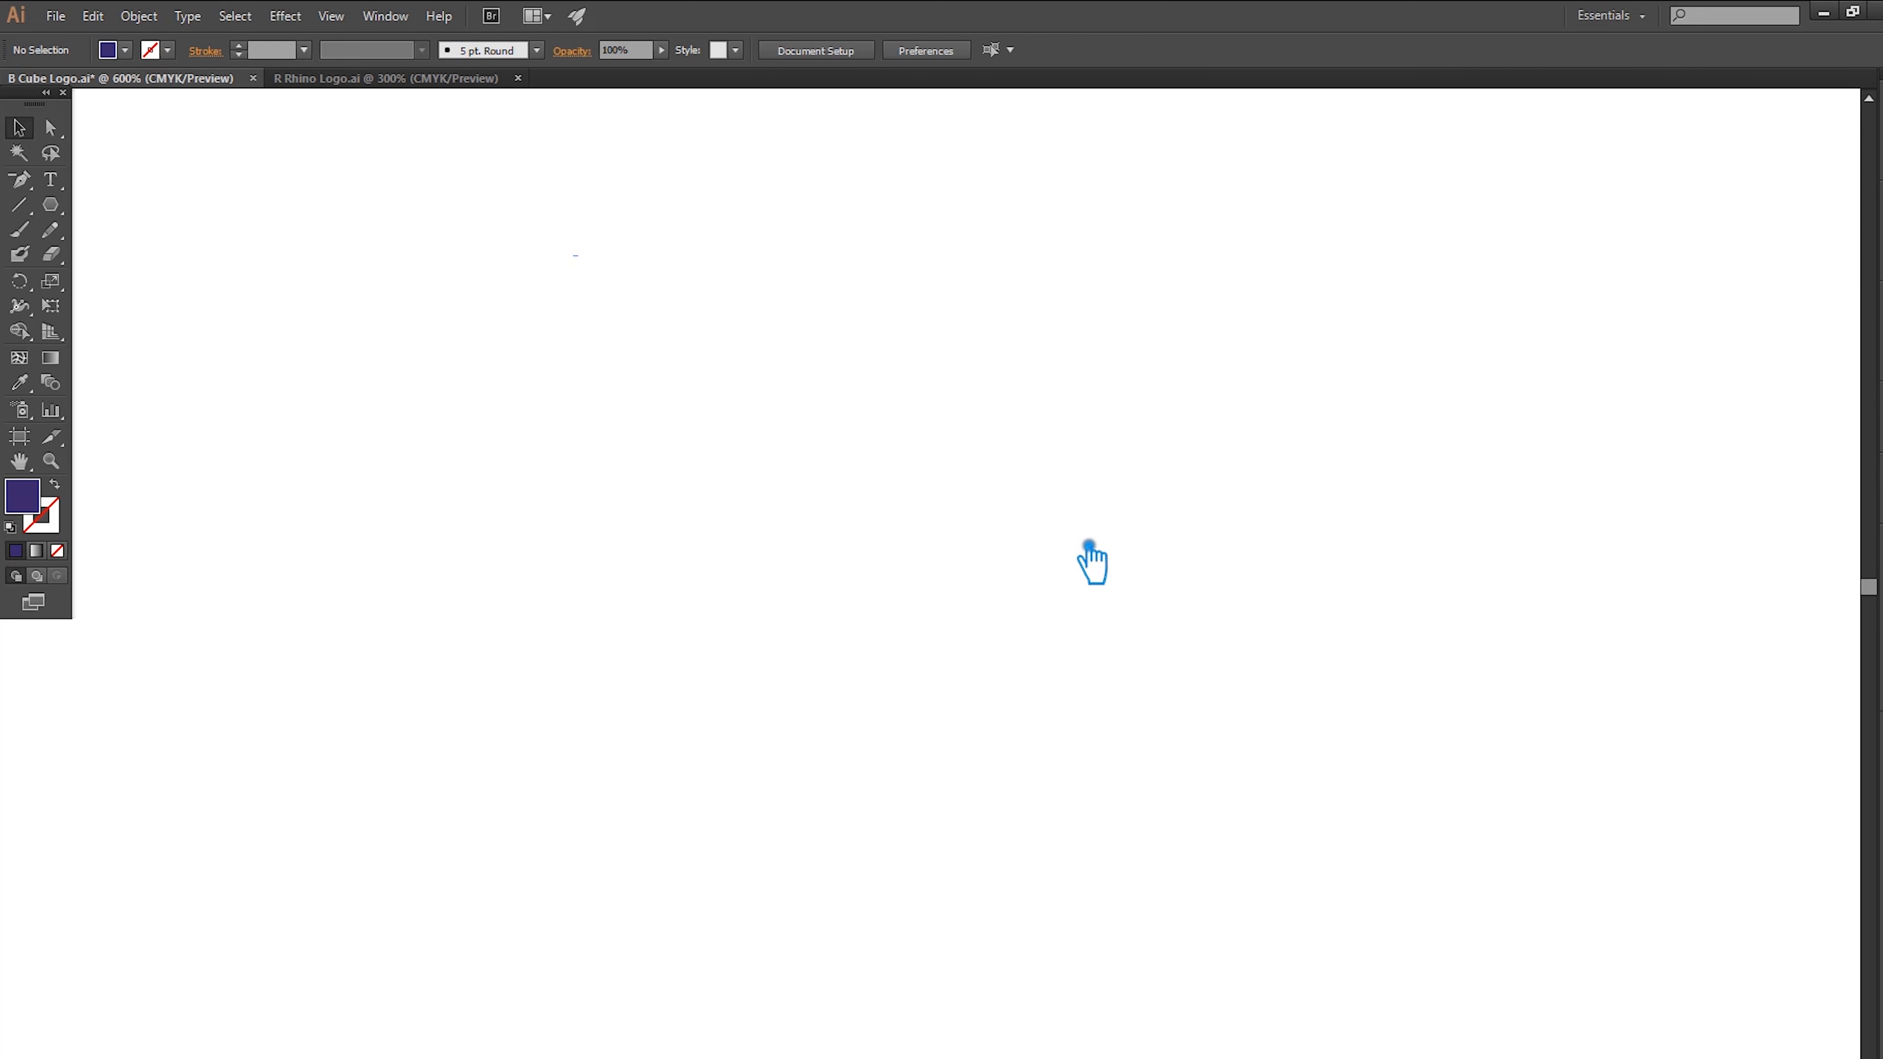
key(ctrl+z)
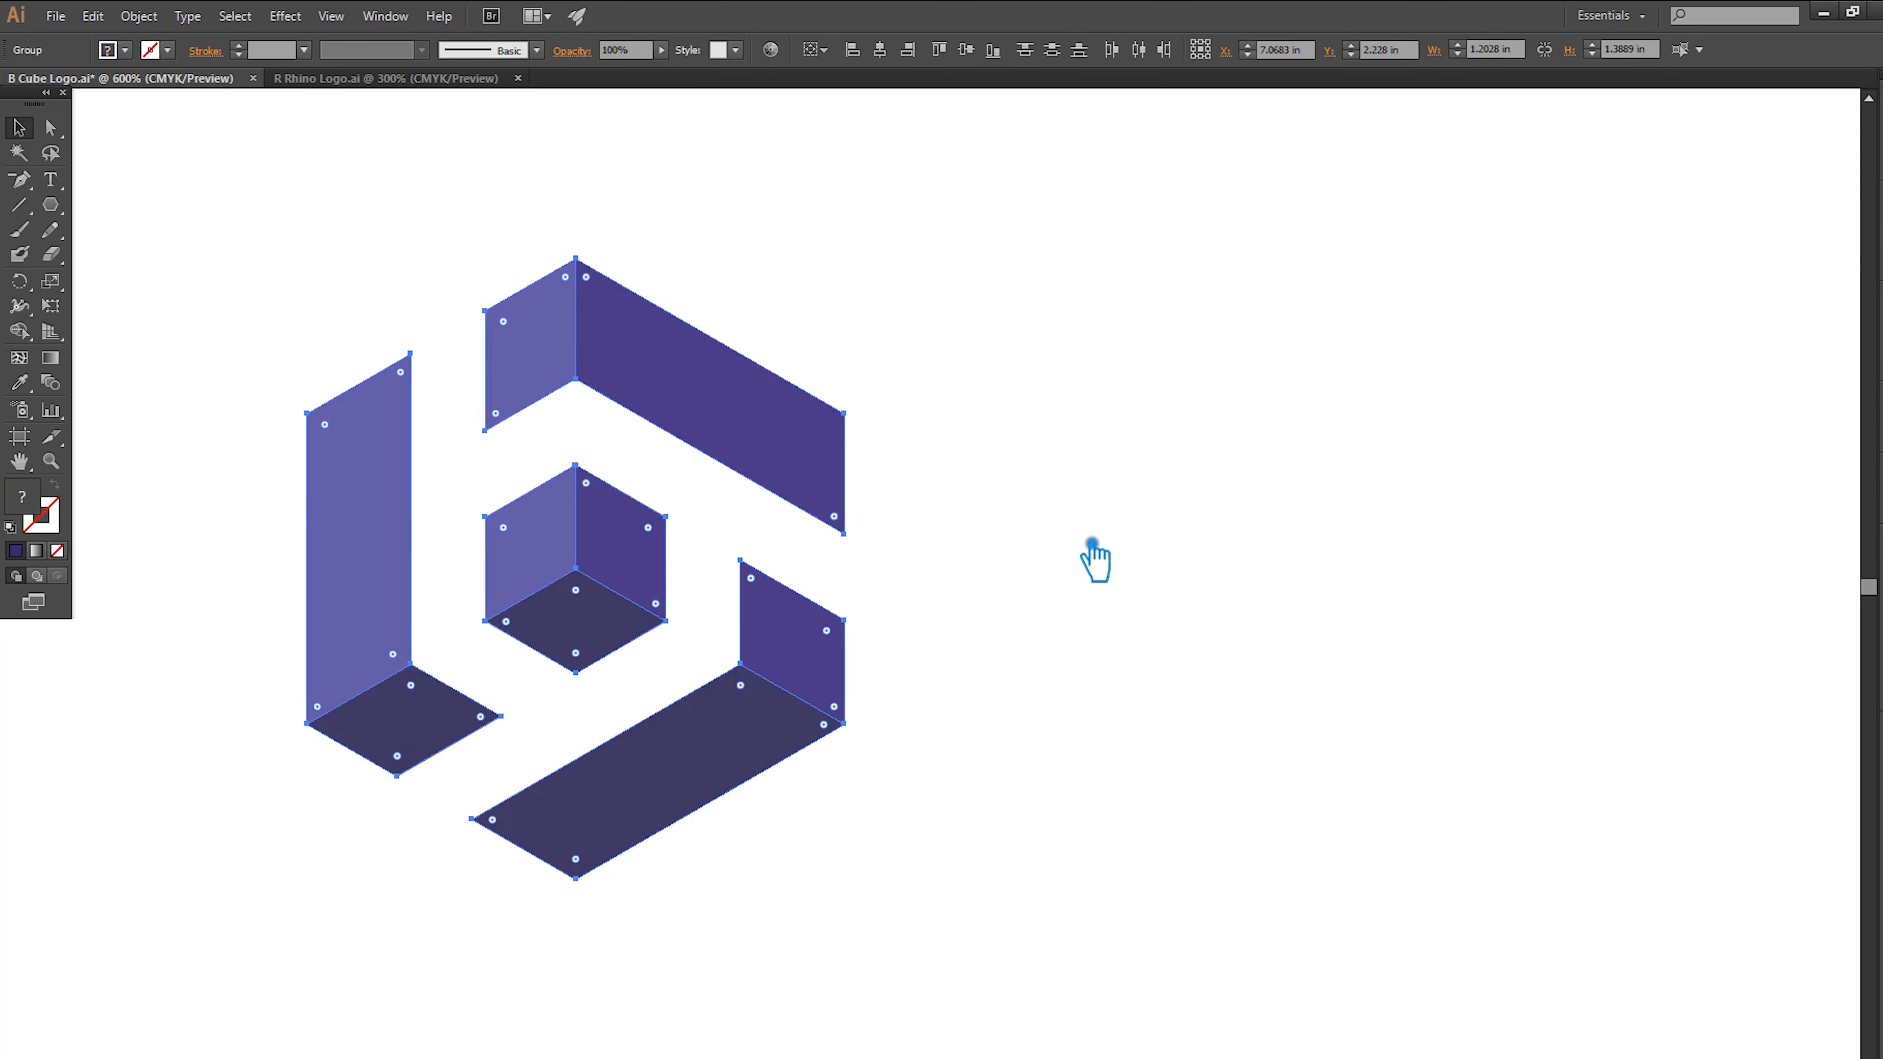
click(1090, 545)
Select all the coloured faces of the logo and group them as one object
click(755, 426)
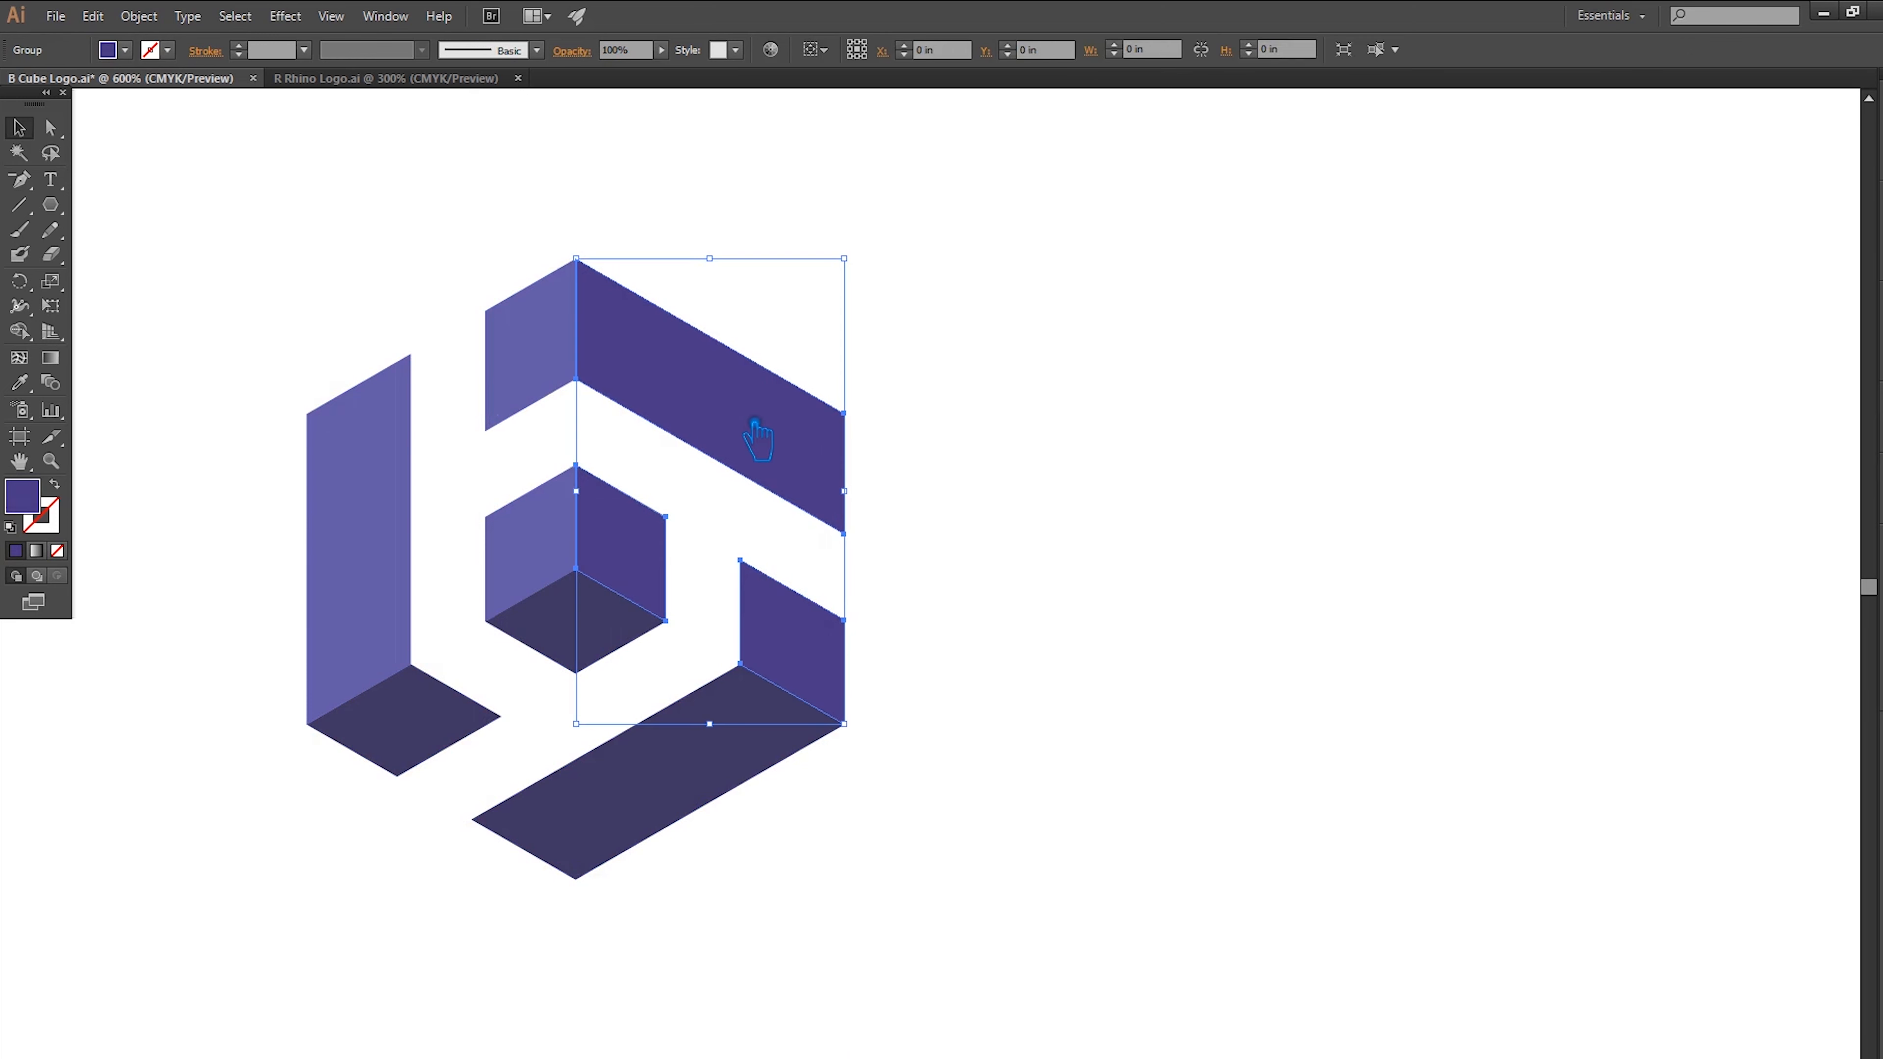
click(962, 420)
drag(959, 861, 314, 362)
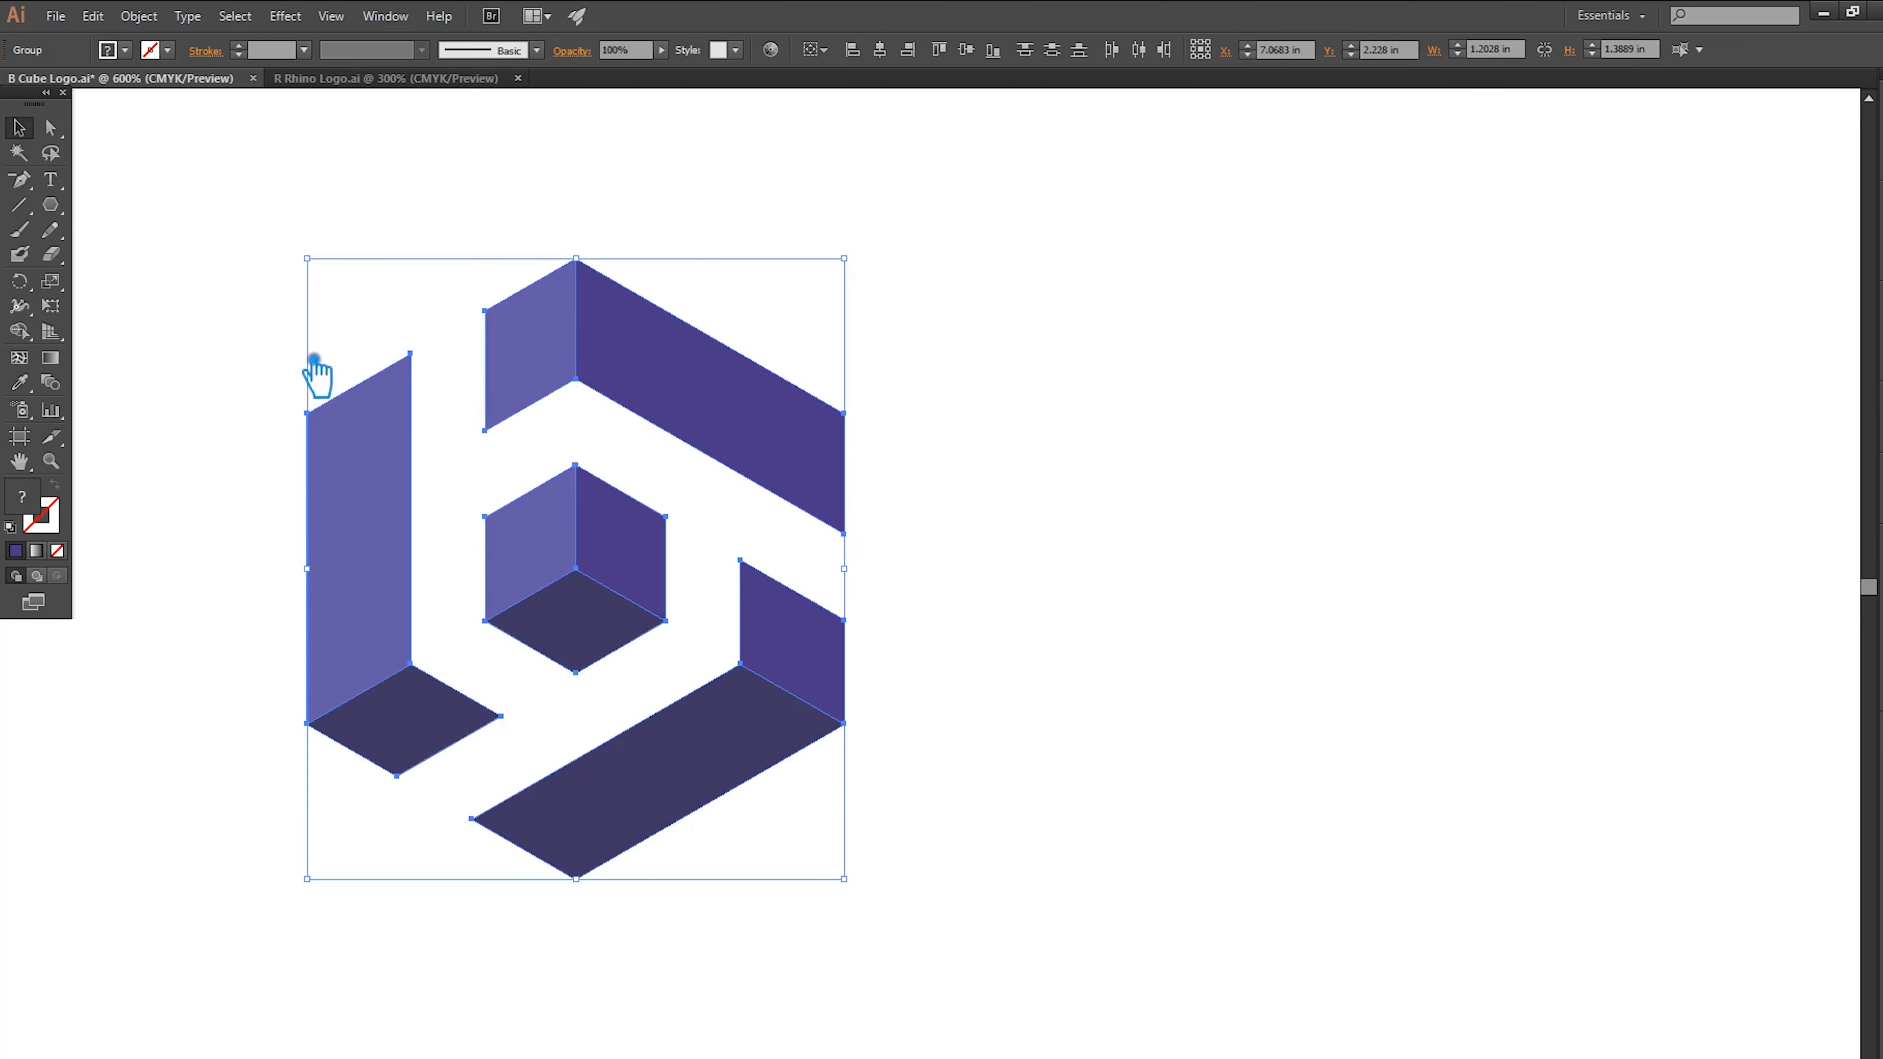
click(568, 441)
click(791, 458)
key(ctrl)
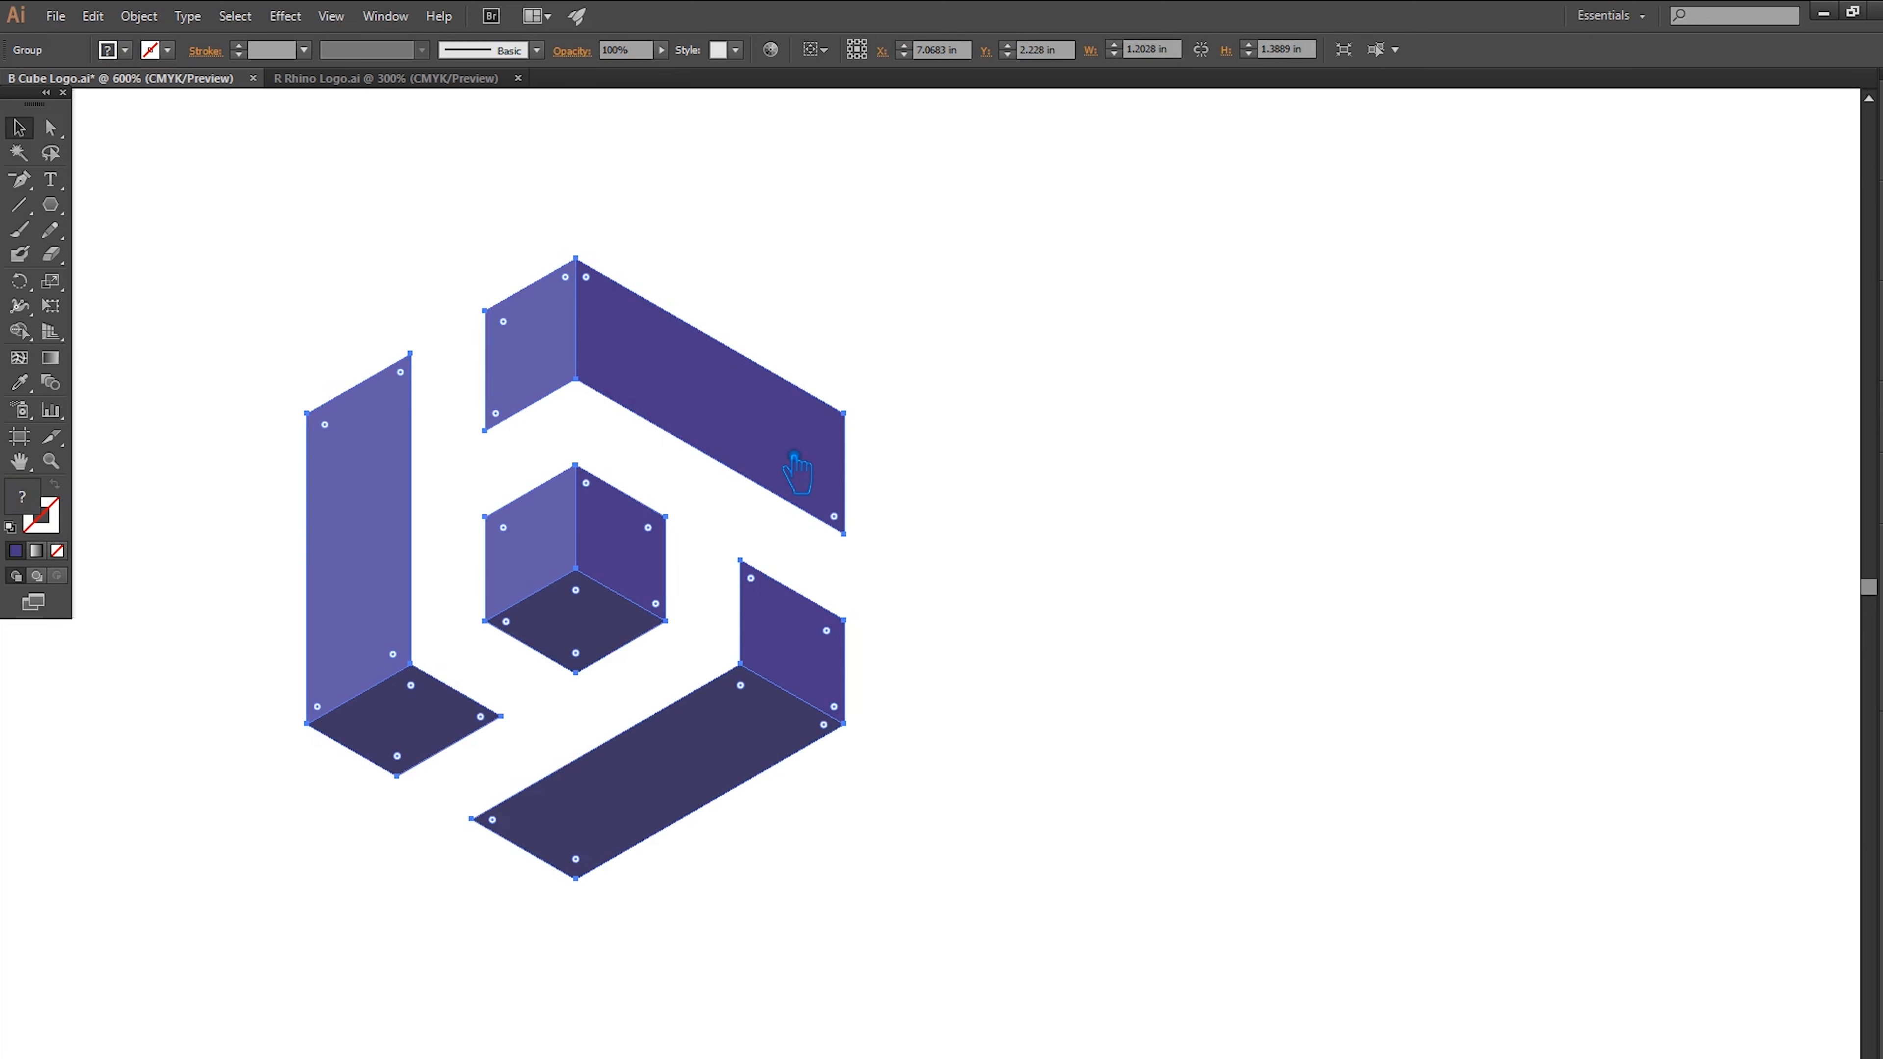
Duplicate the grouped logo horizontally to the right of the original
click(1008, 504)
drag(803, 493, 1434, 489)
click(1682, 547)
click(1681, 619)
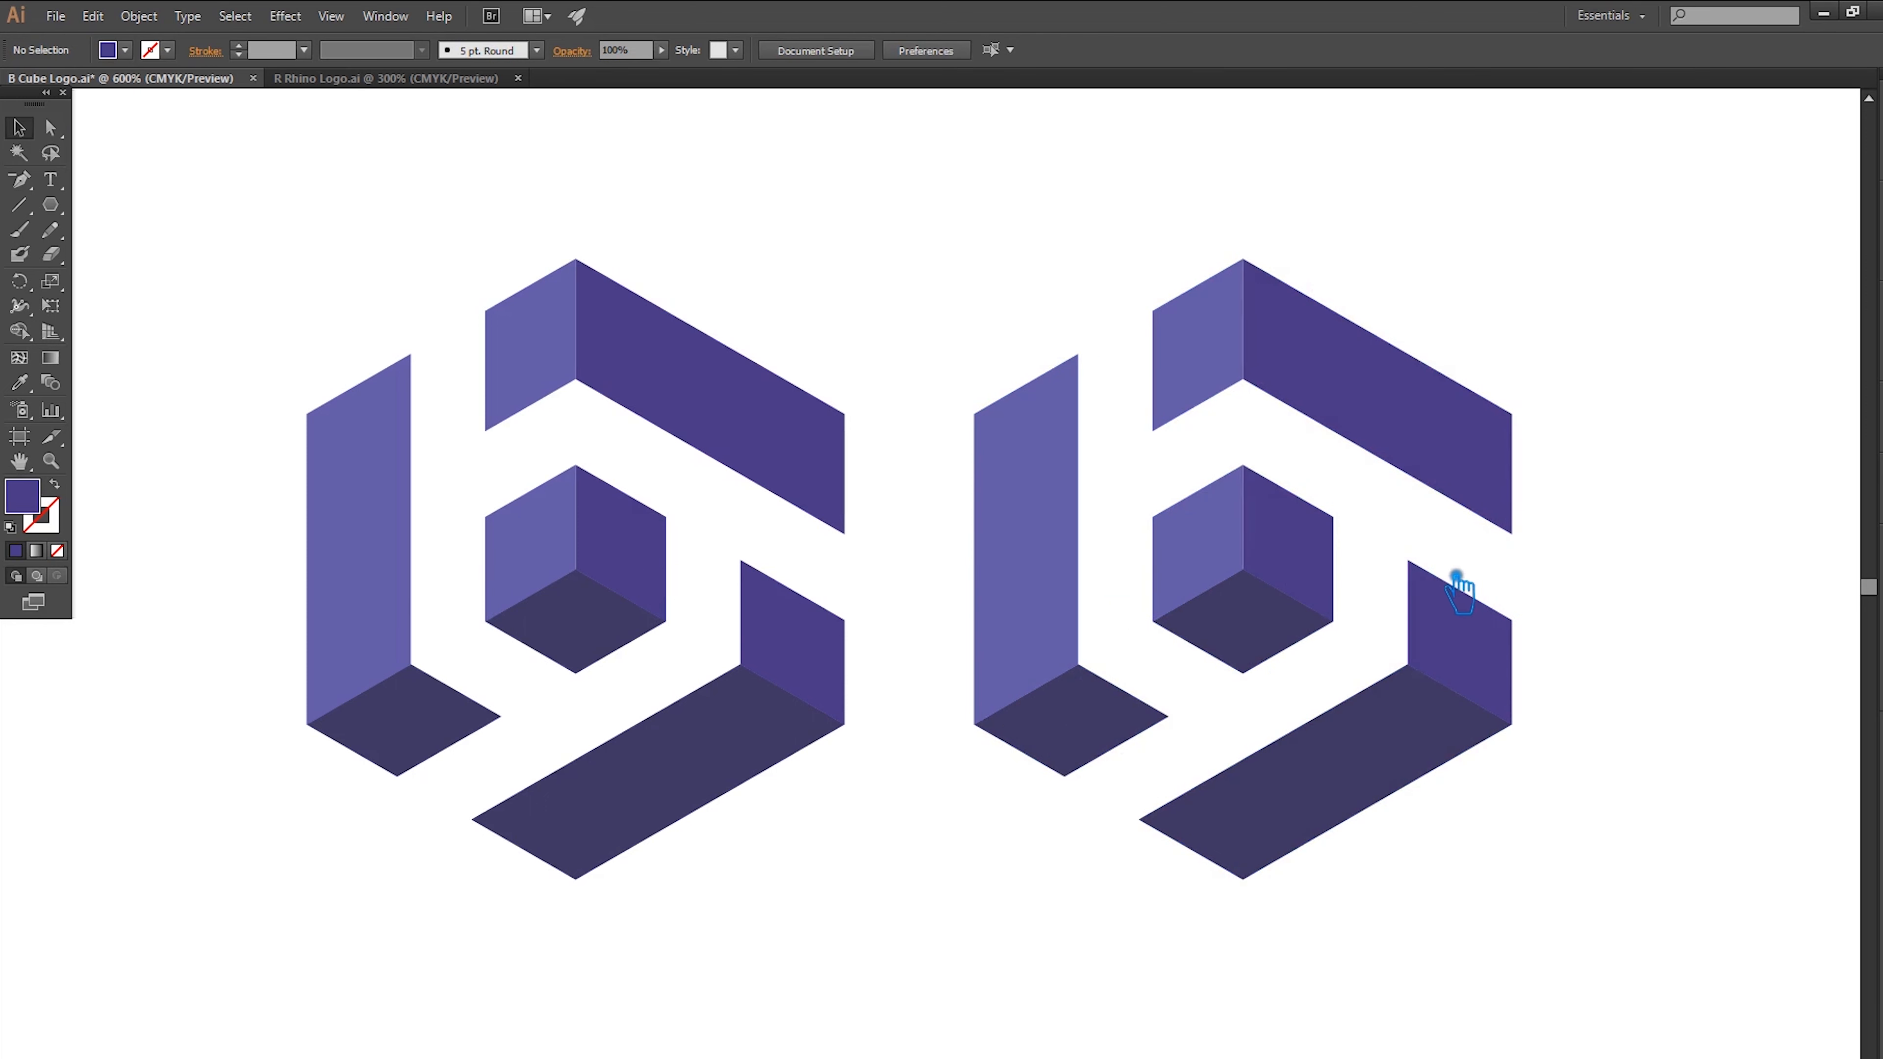
Ungroup the logo copy so its face colour groups can be selected separately
click(1457, 624)
right_click(1457, 629)
click(1516, 734)
click(1580, 653)
Change the fill of the logo copy's right-facing faces to purple 6a3f91
click(1429, 491)
double_click(23, 495)
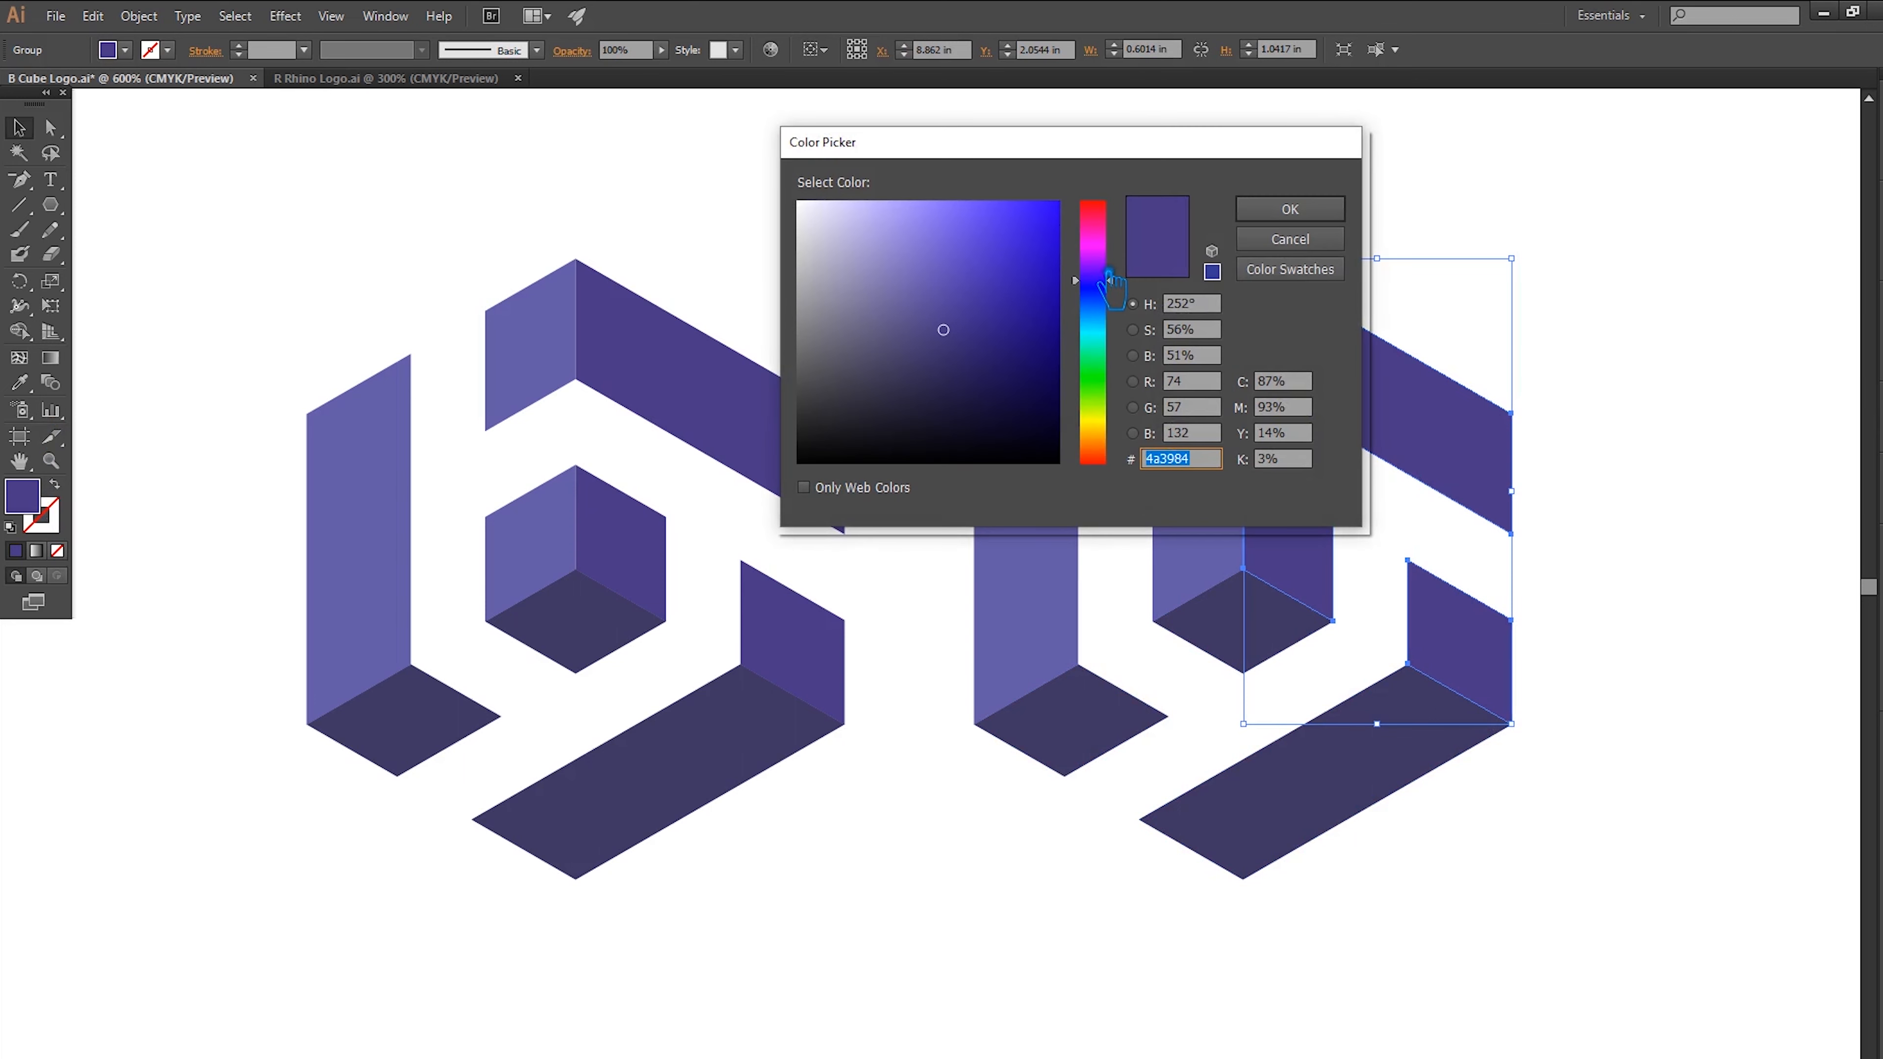
drag(1108, 279, 1109, 266)
mouse_move(960, 339)
mouse_down()
mouse_move(968, 365)
mouse_move(955, 312)
mouse_move(968, 322)
mouse_up()
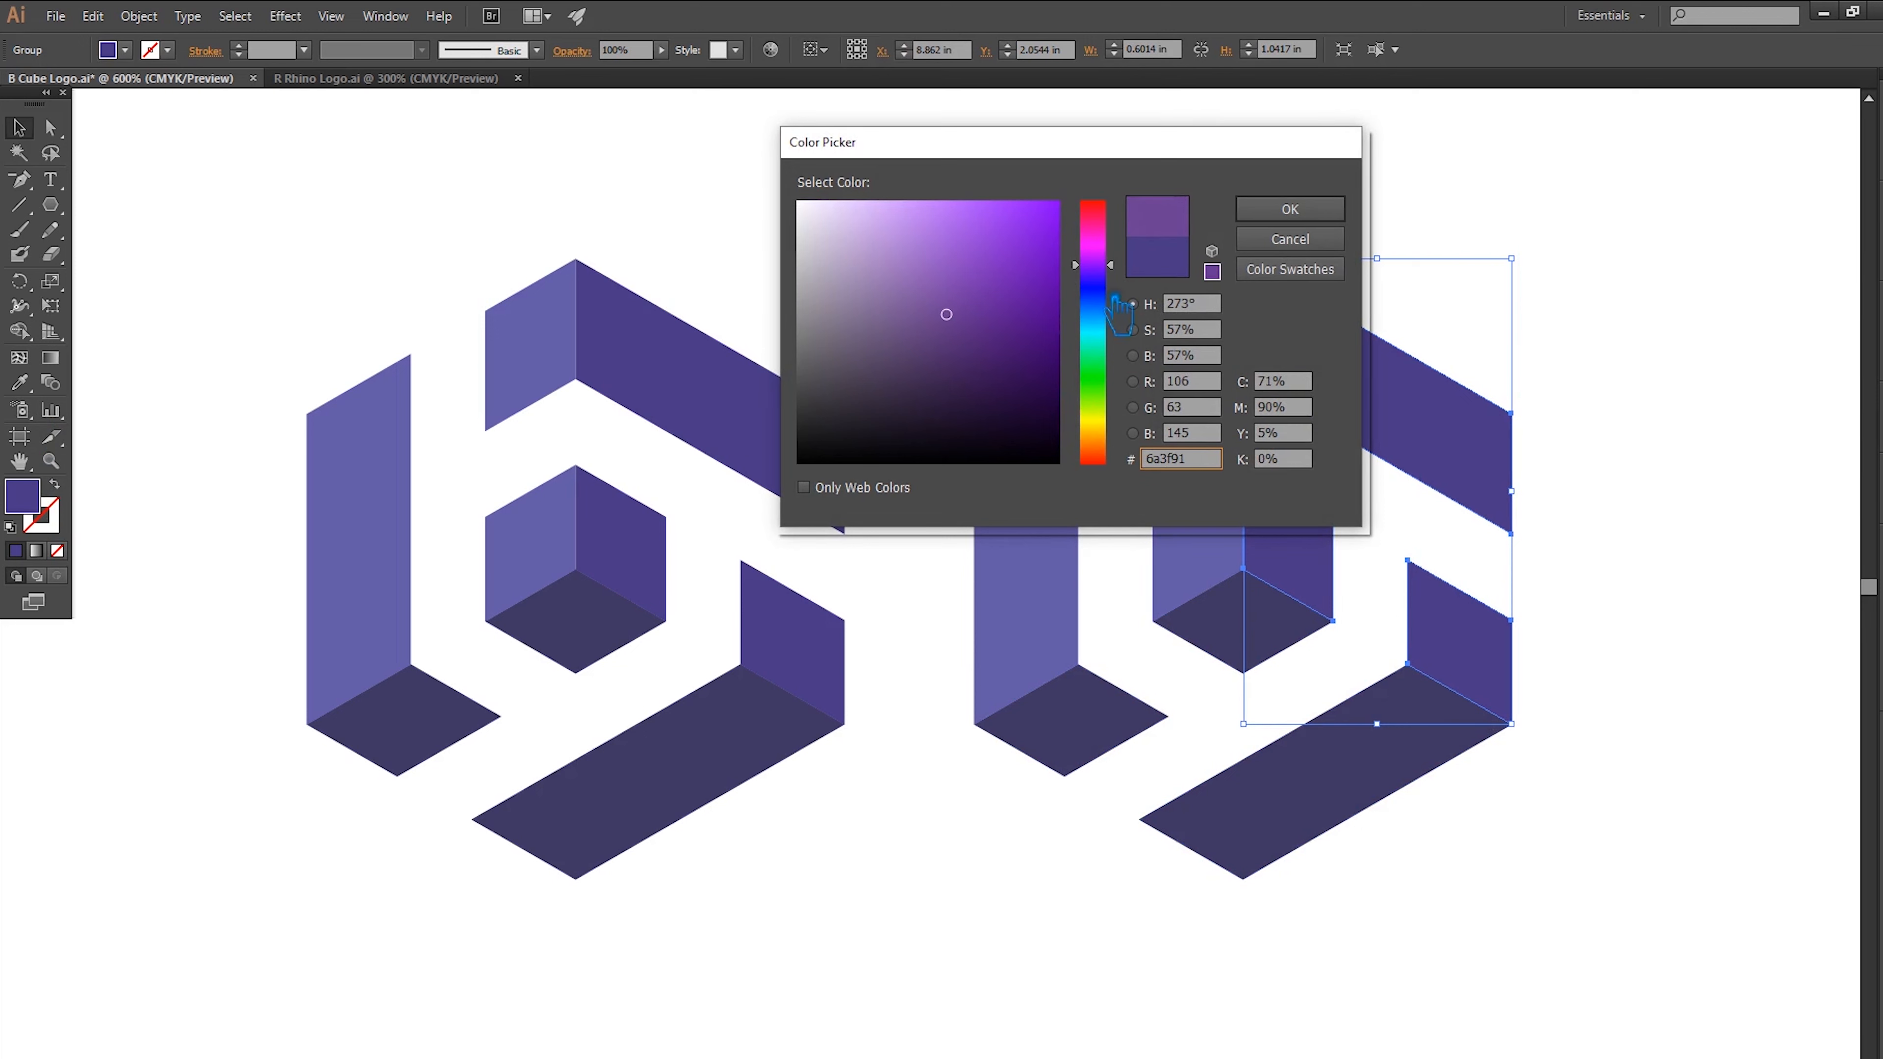
click(1290, 210)
Sample the new purple onto the logo copy's dark bottom faces and darken their fill to 503270
click(1366, 816)
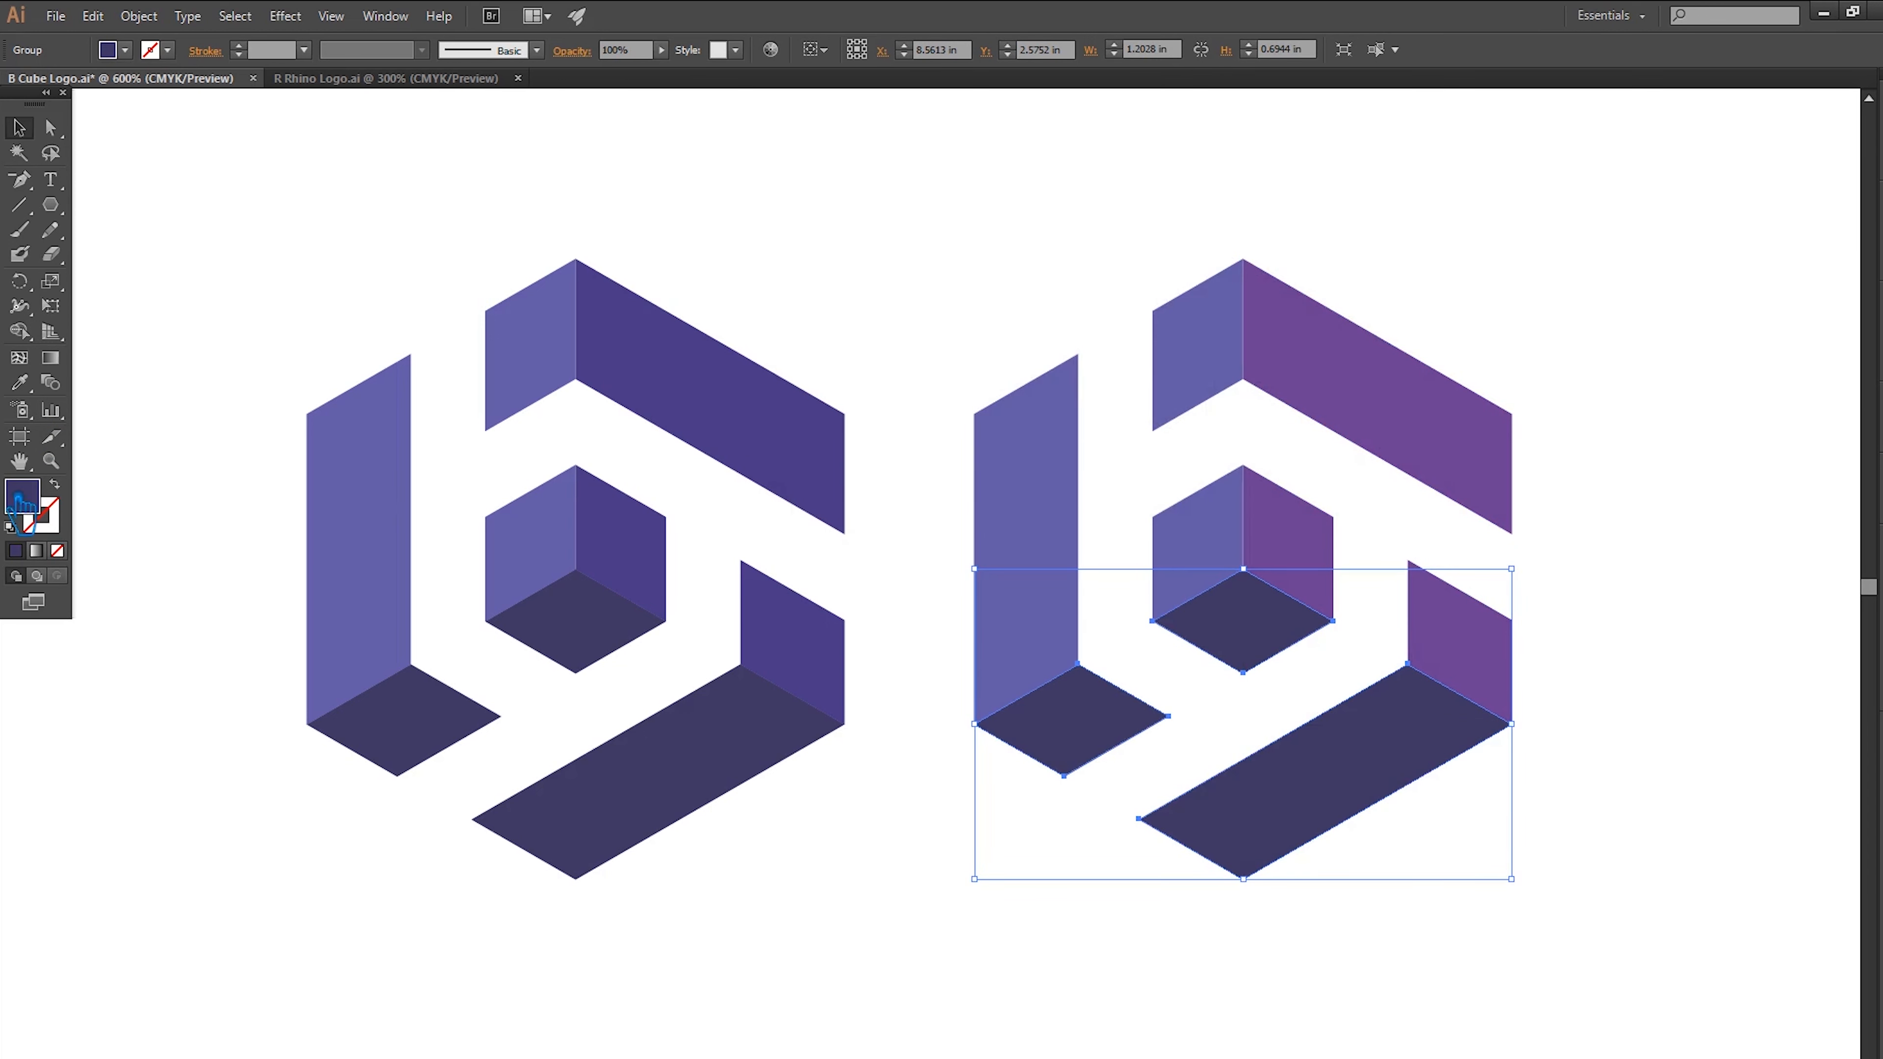
click(20, 383)
click(1291, 382)
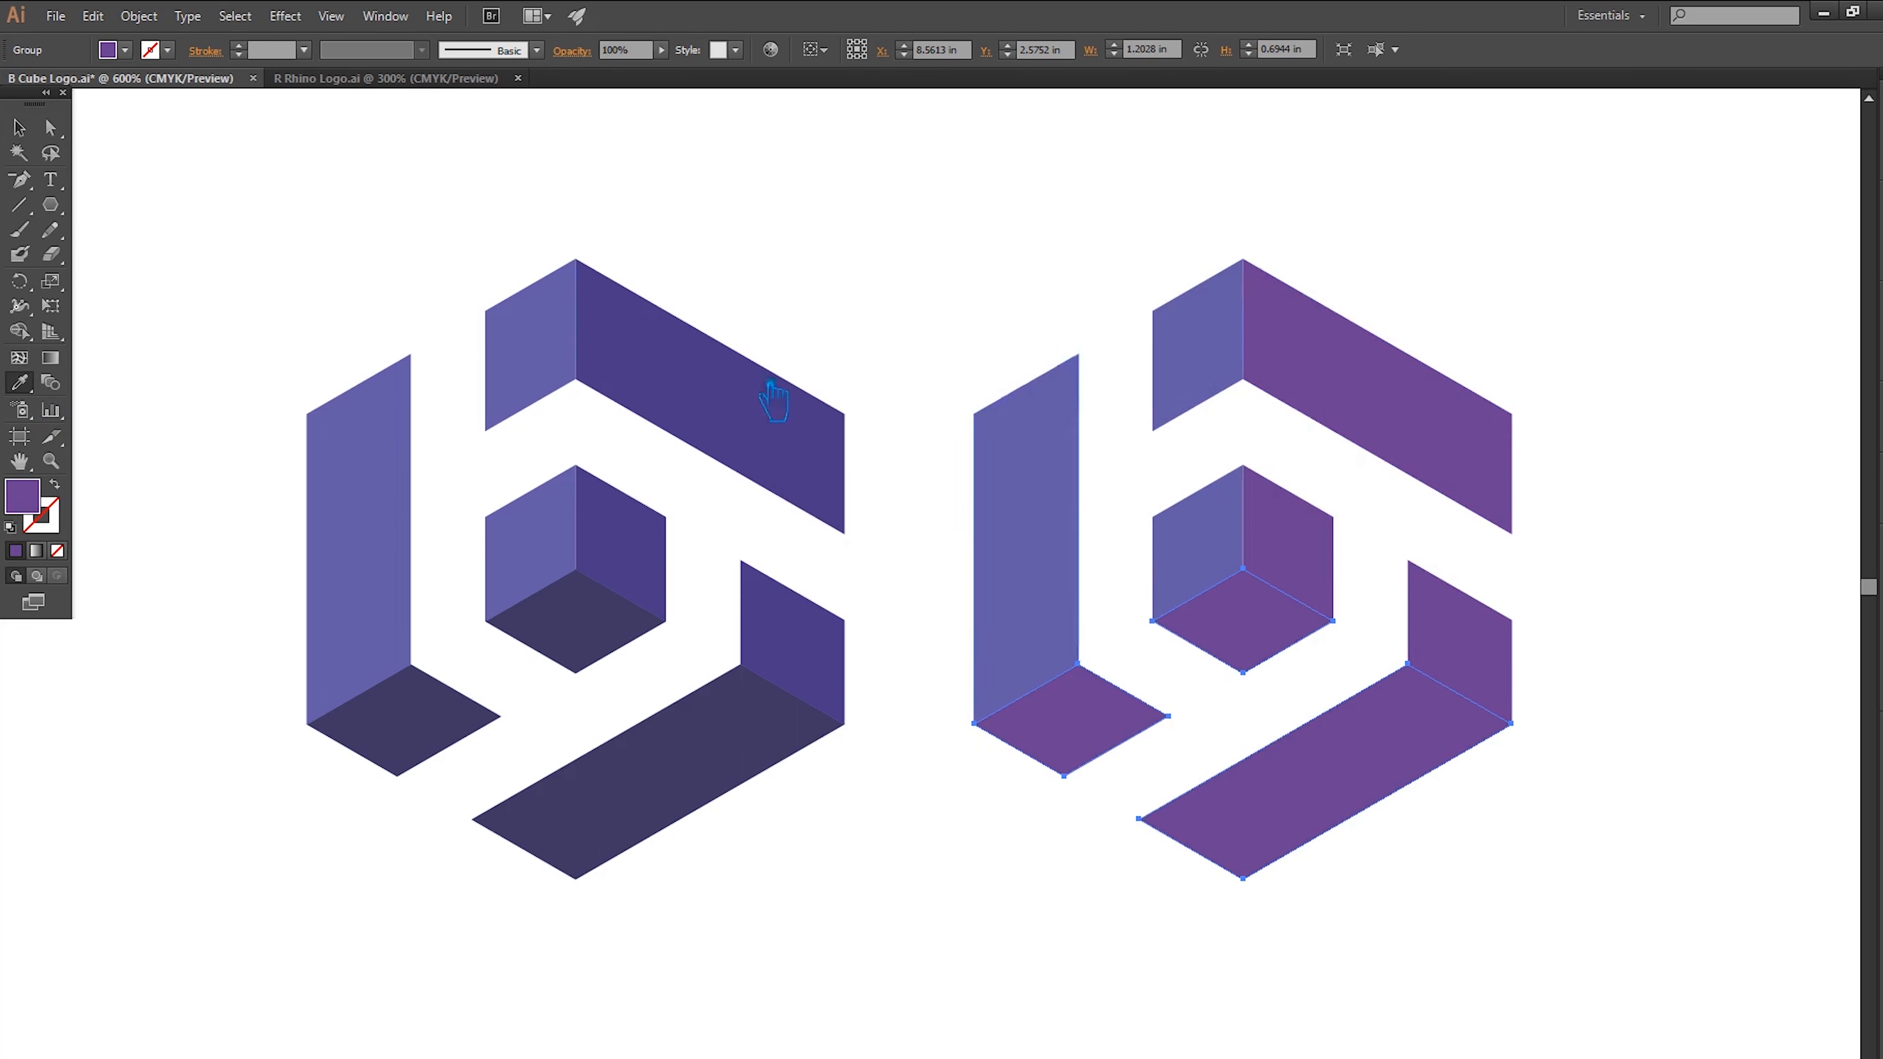
double_click(44, 508)
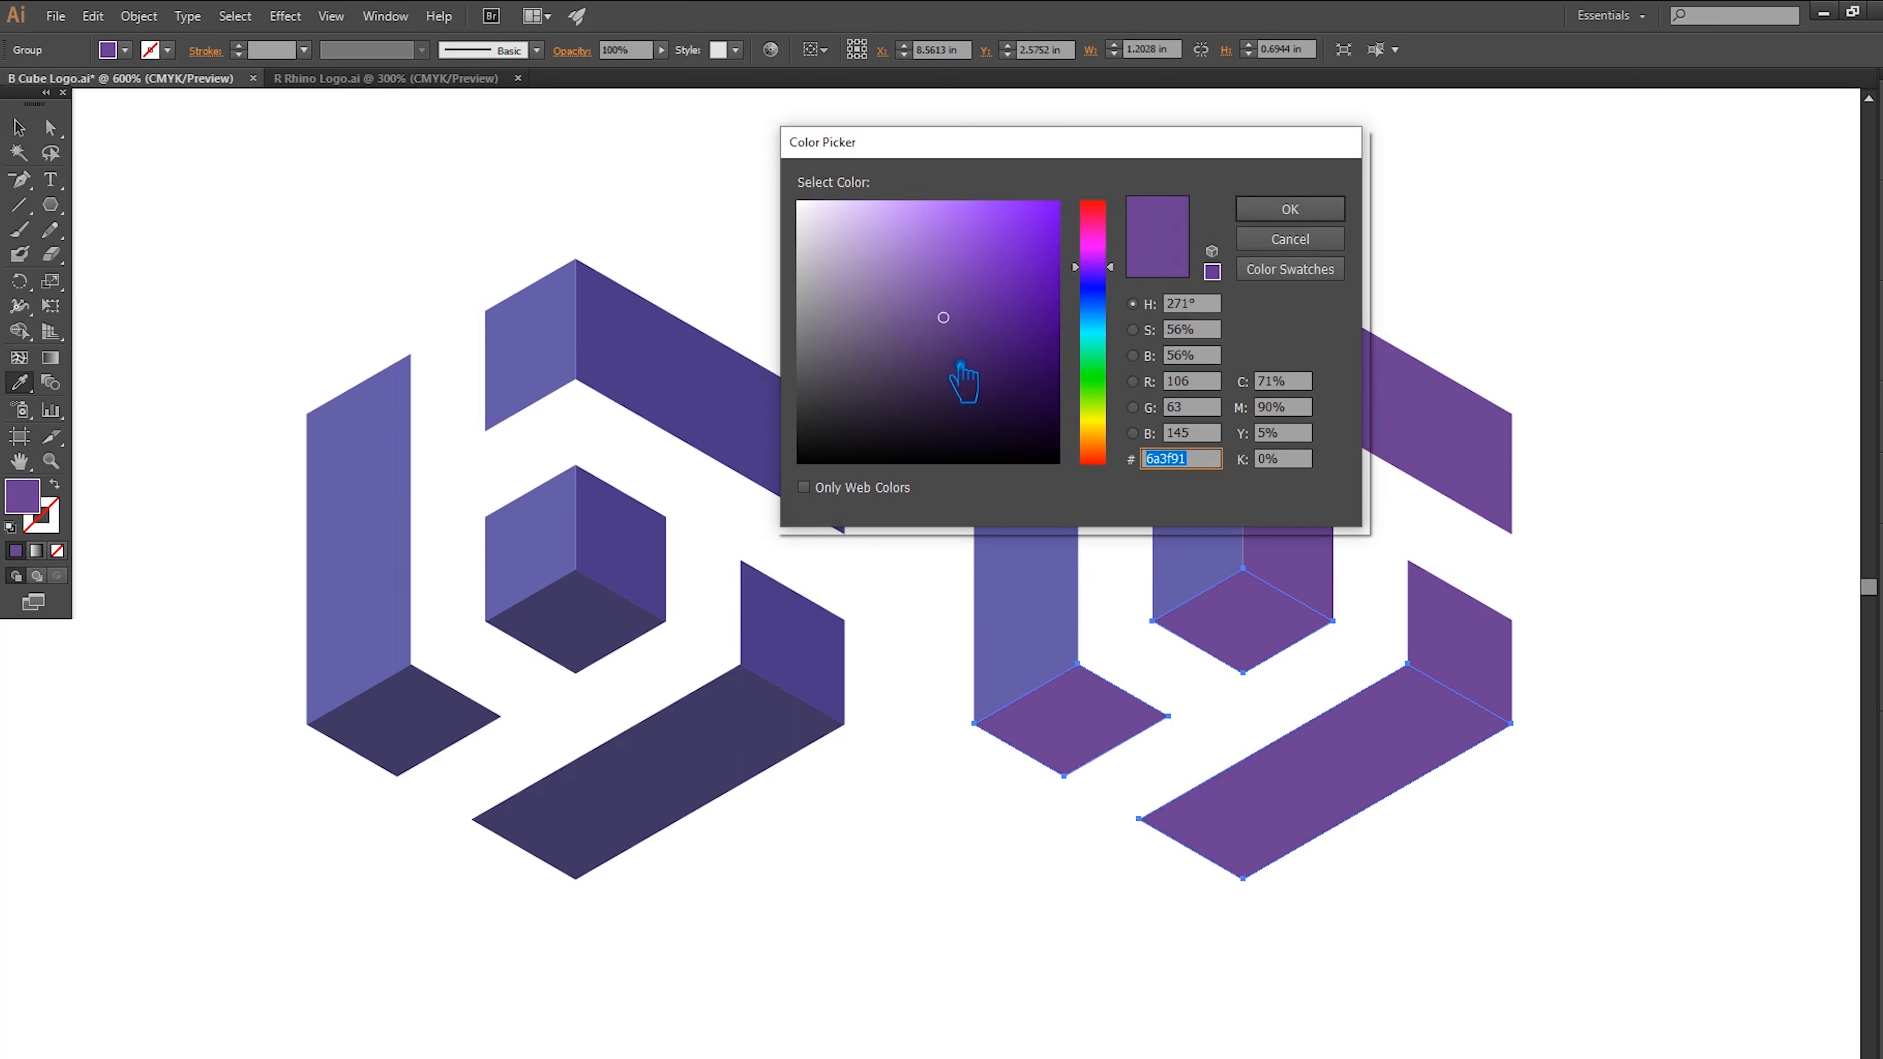
click(969, 352)
click(1322, 208)
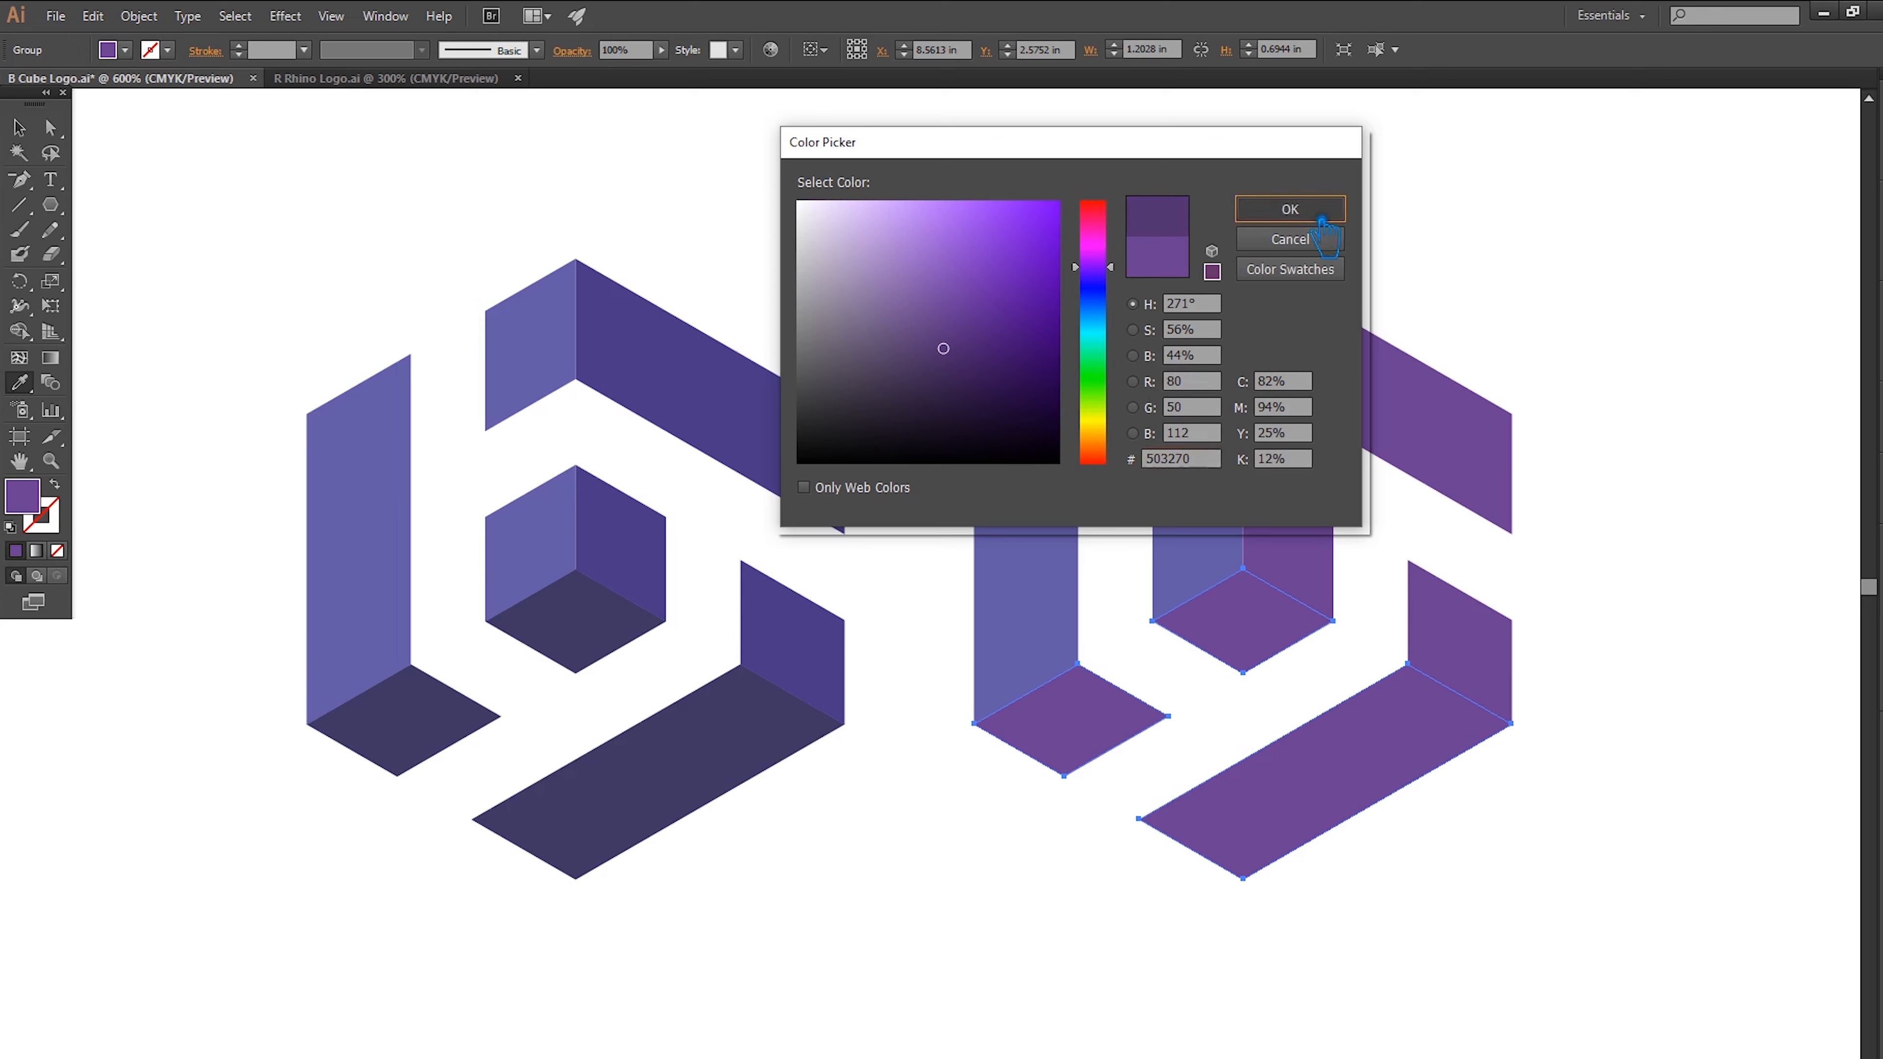
key(v)
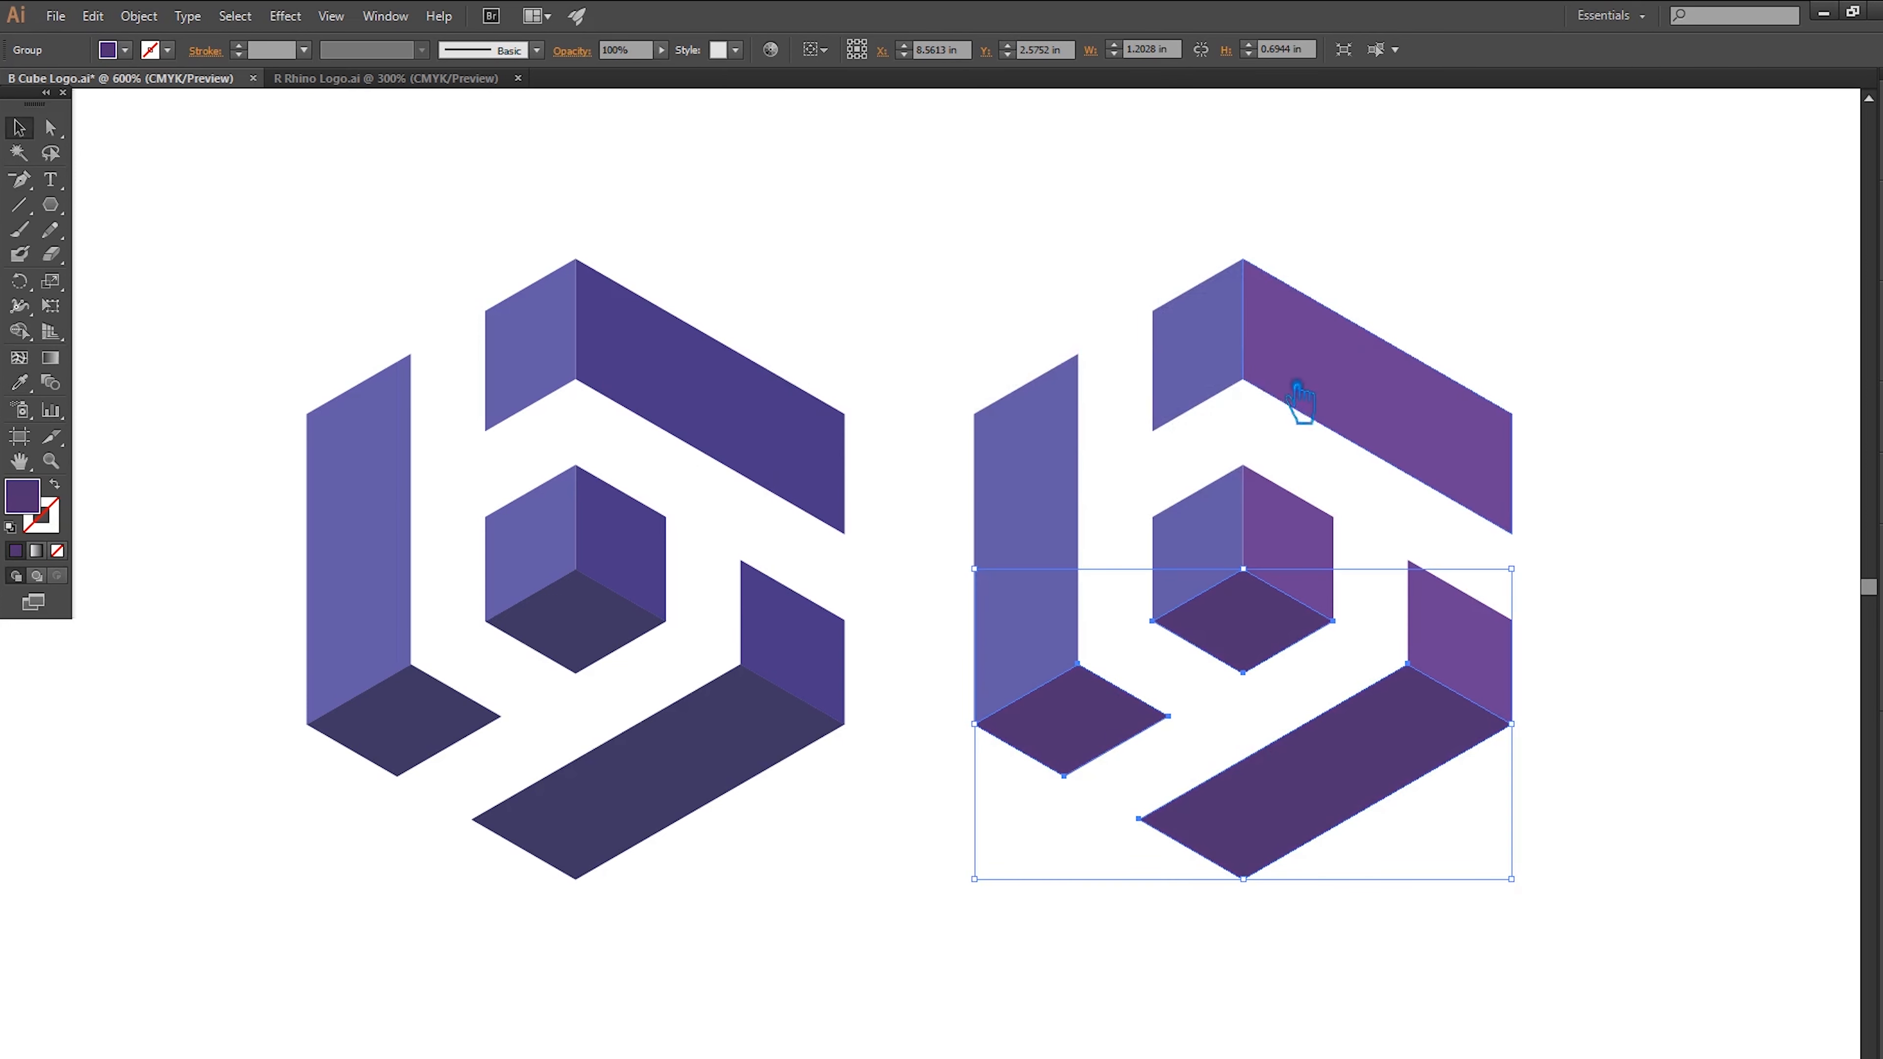
Sample the purple onto the logo copy's left-facing faces, brighten their fill to a lighter purple, and deselect the artwork
click(1234, 385)
click(19, 382)
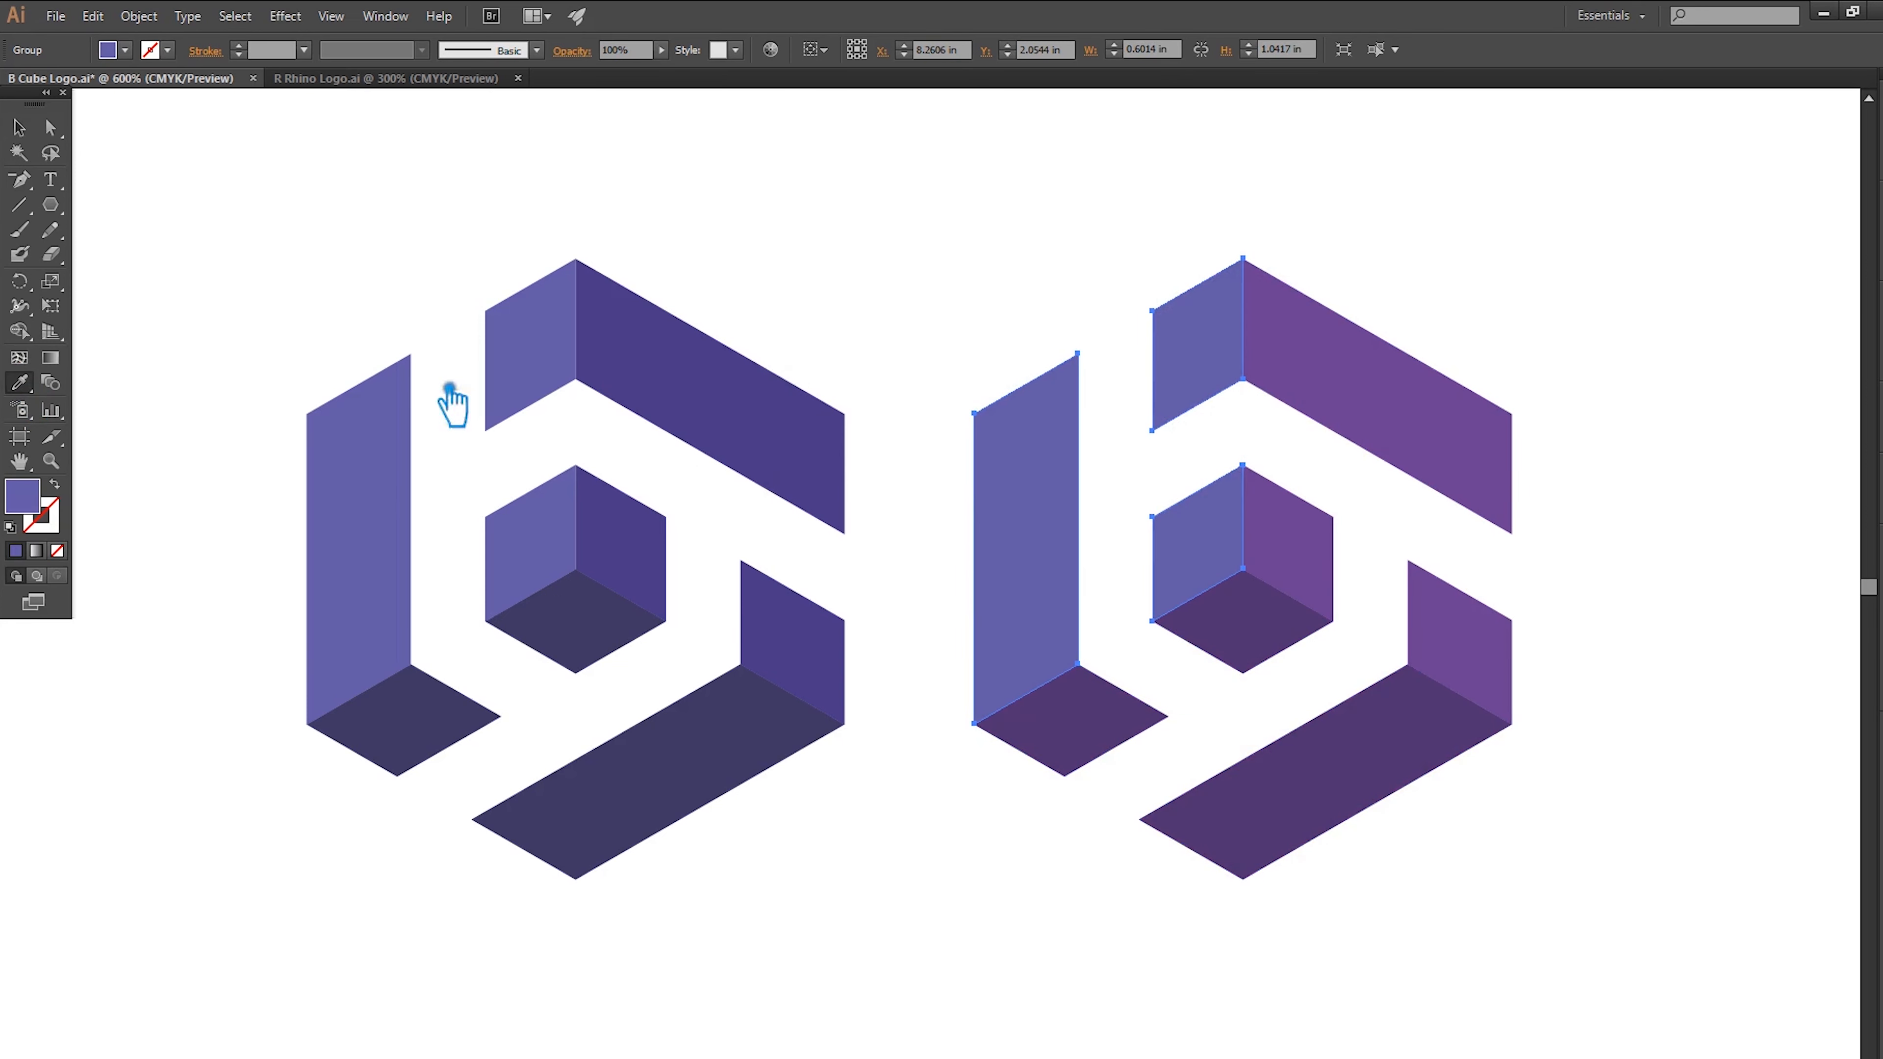
click(1352, 363)
click(19, 128)
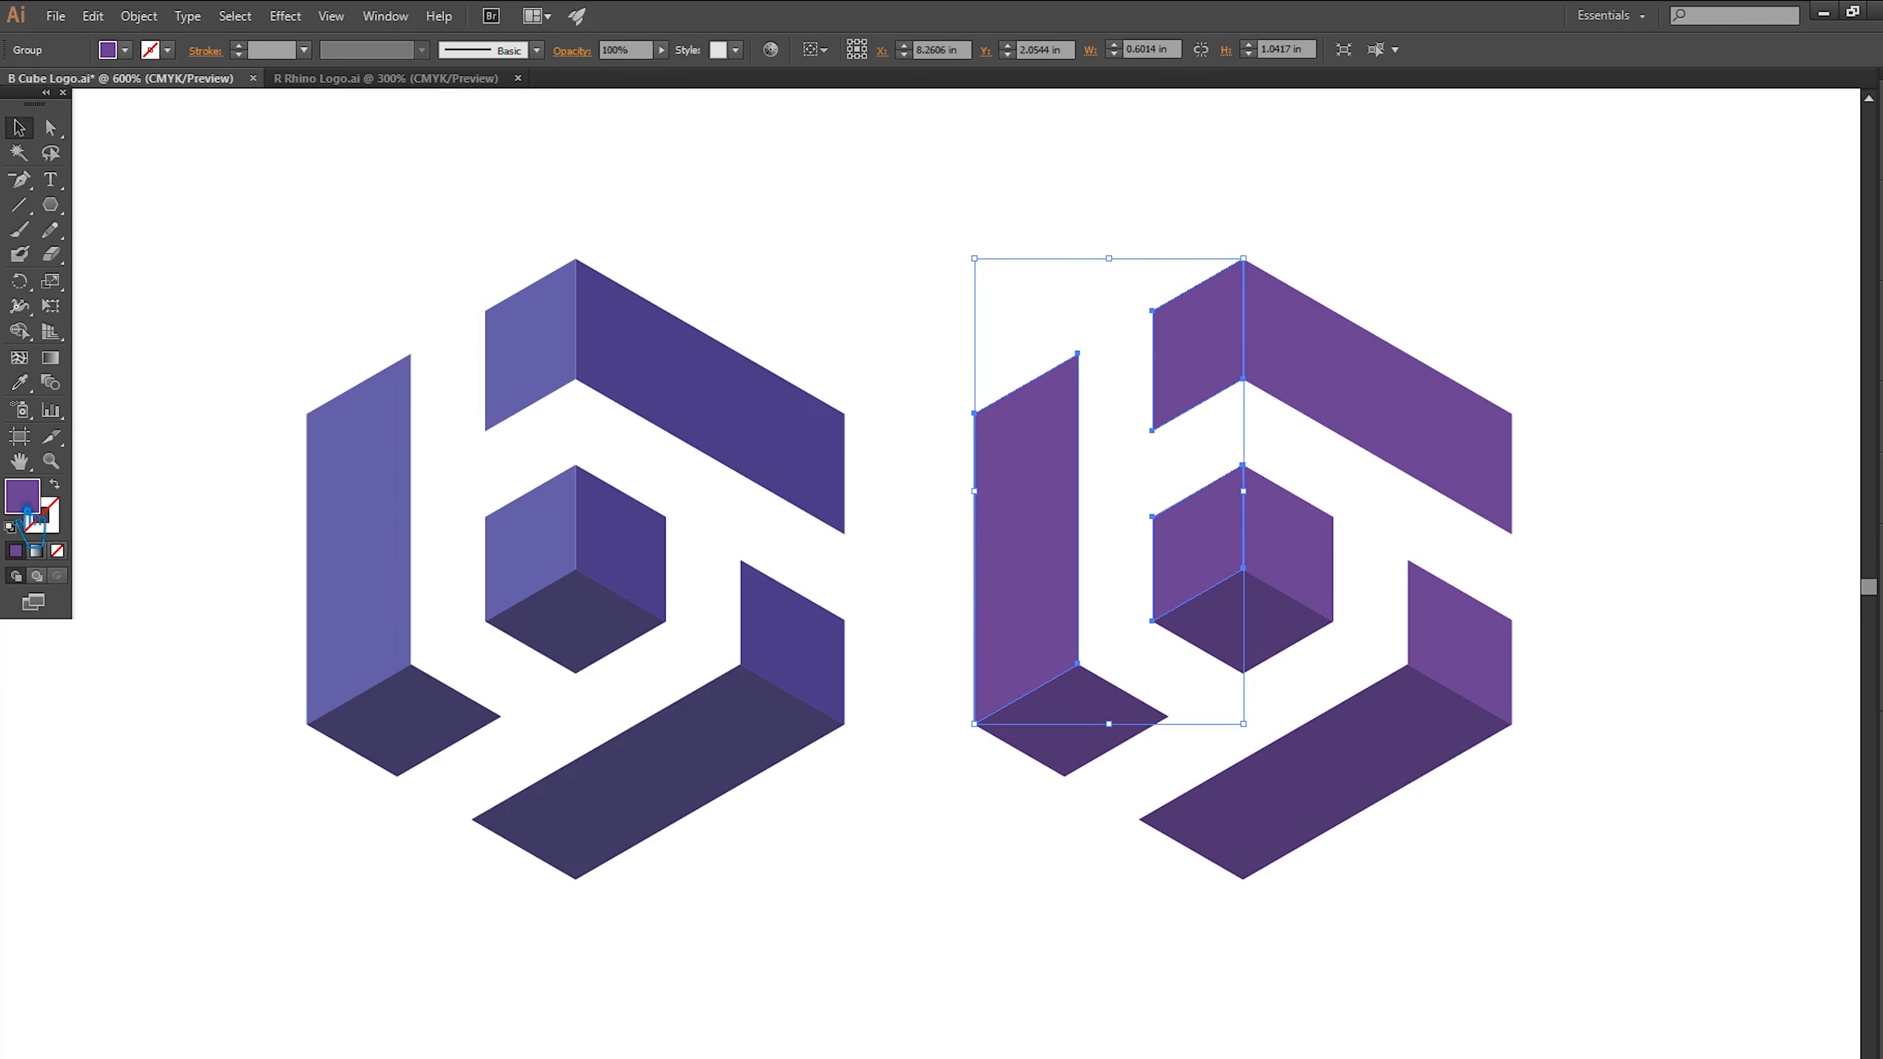
double_click(46, 512)
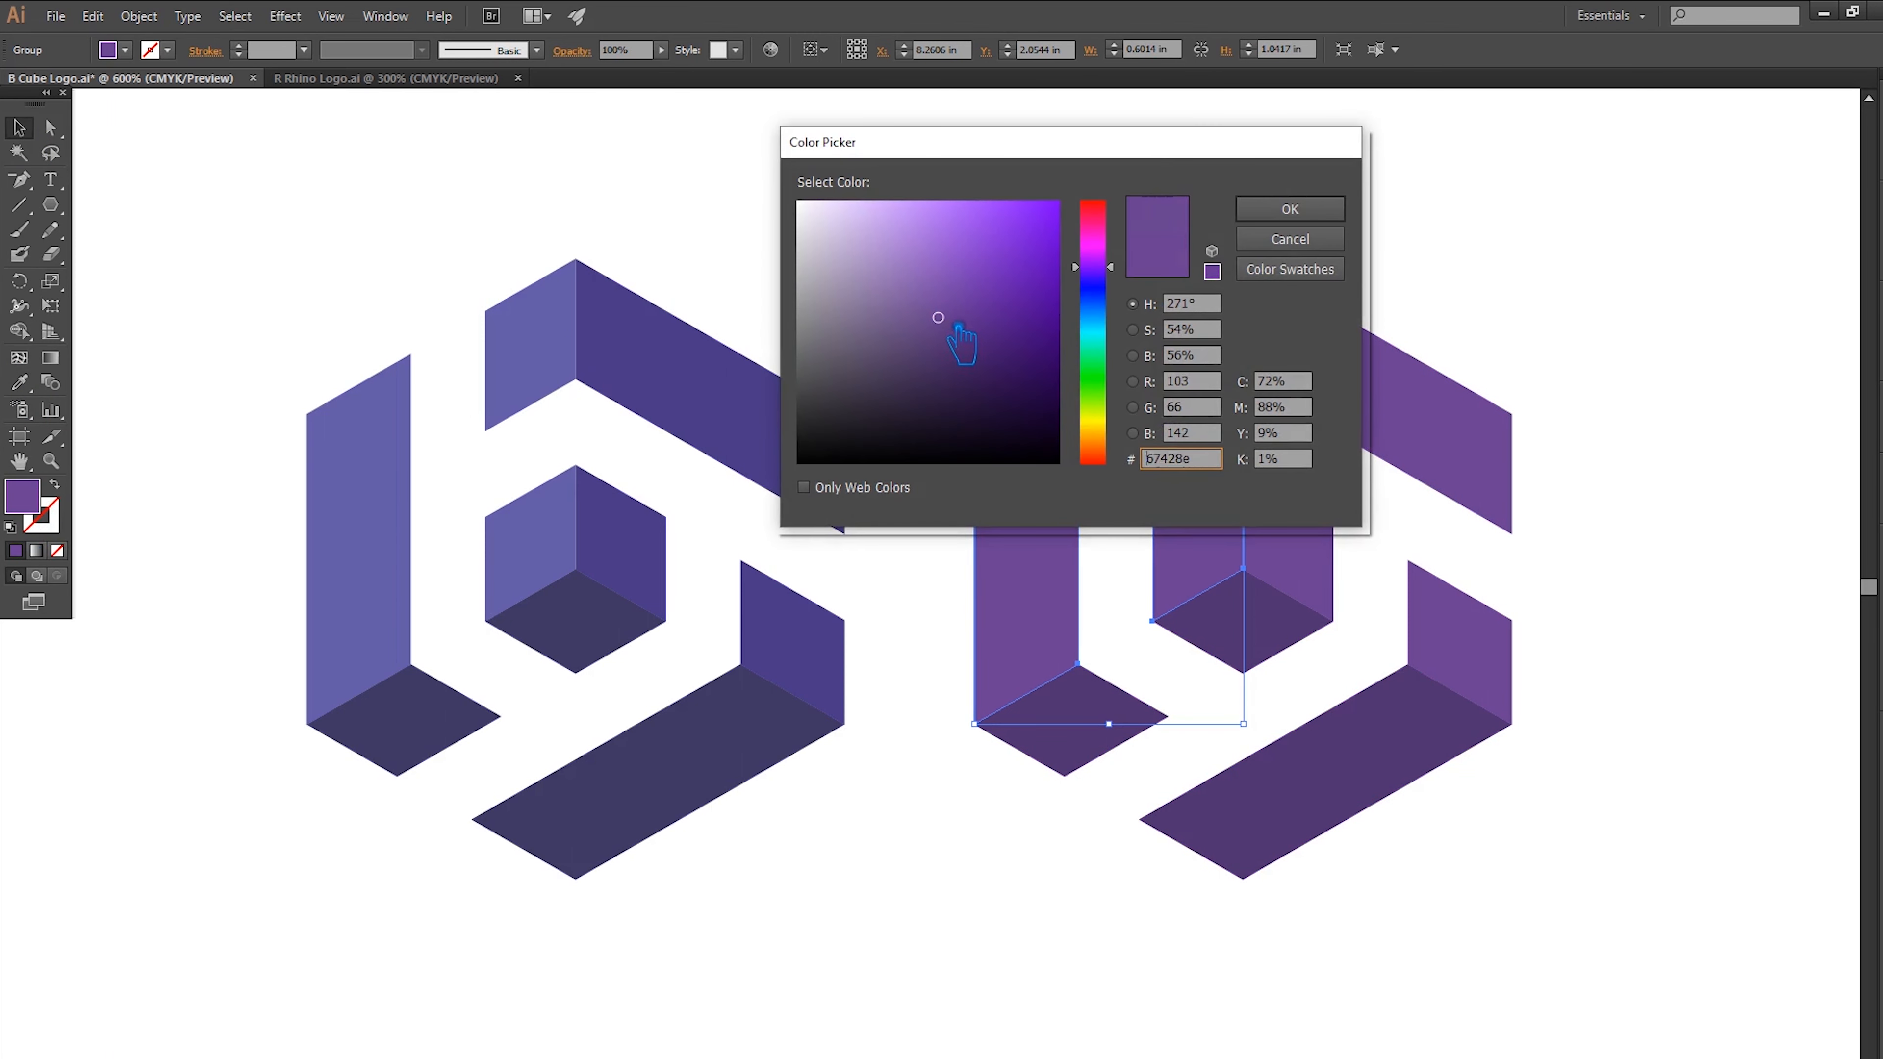
drag(943, 318, 937, 288)
click(1290, 209)
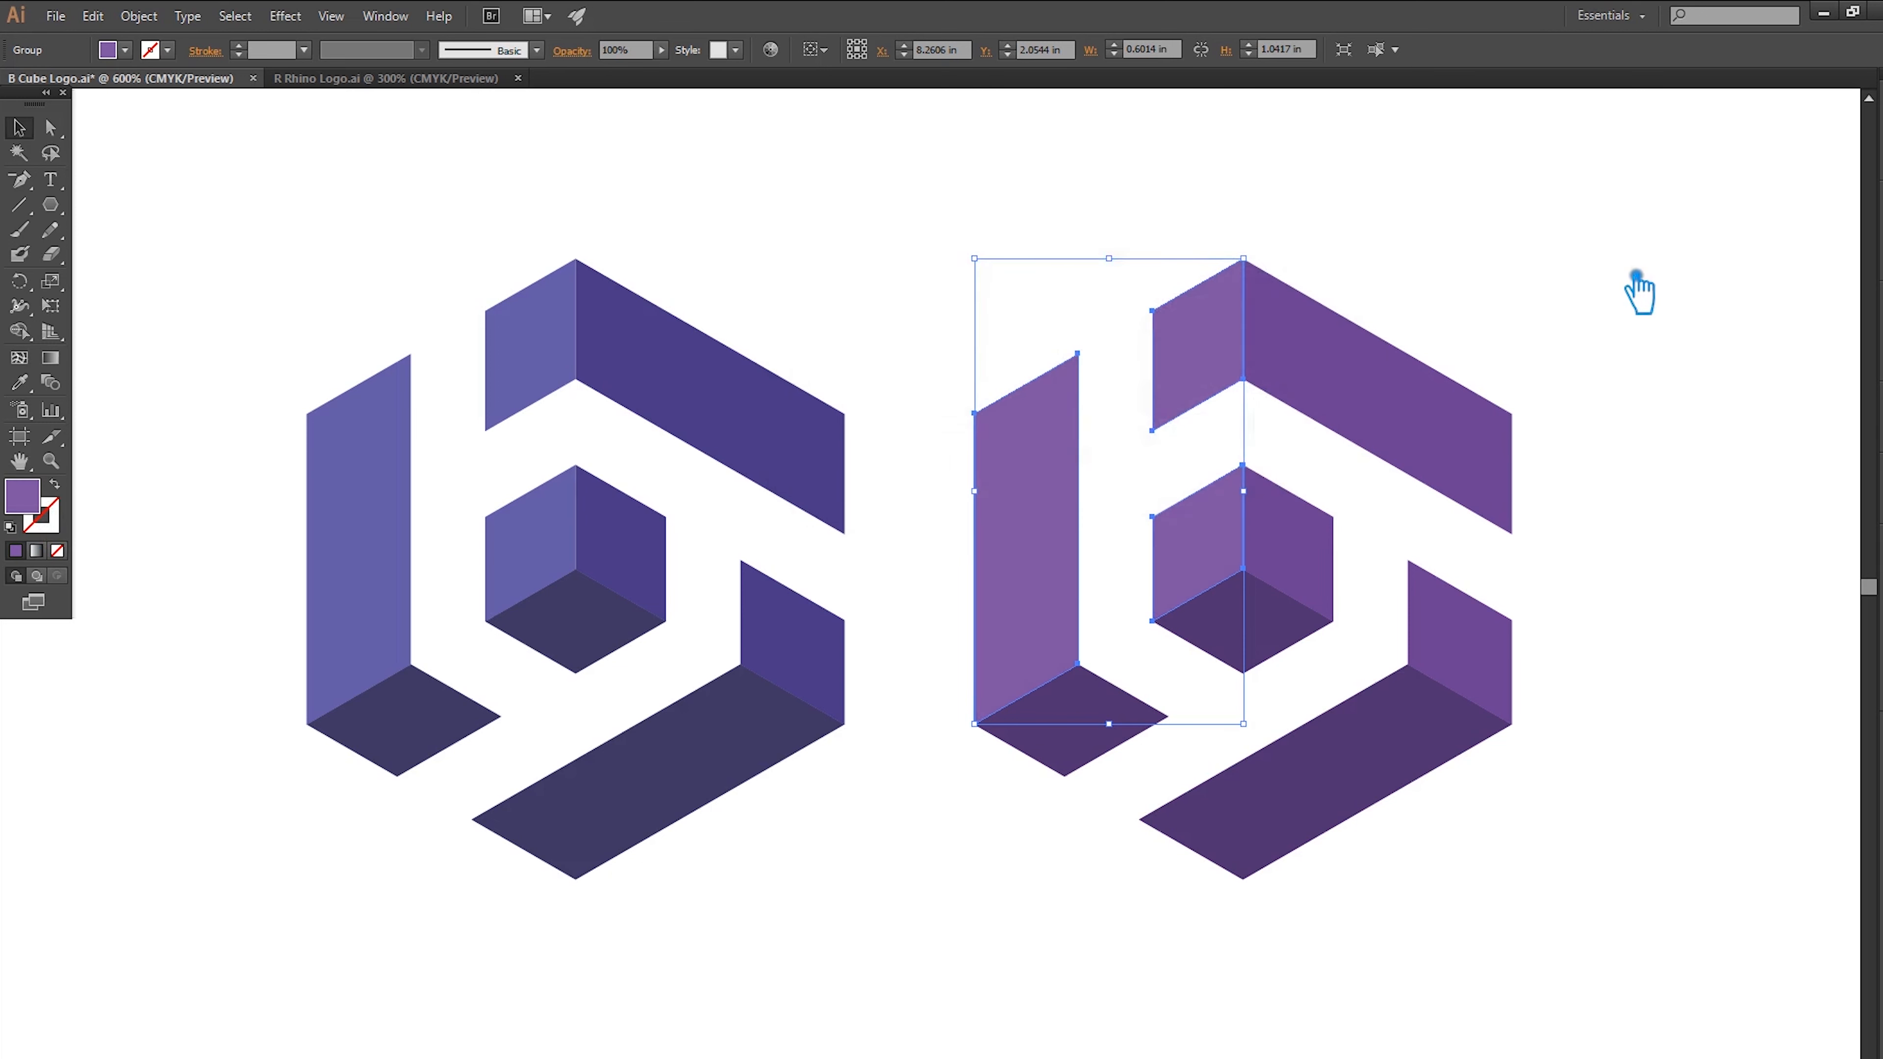
click(1642, 296)
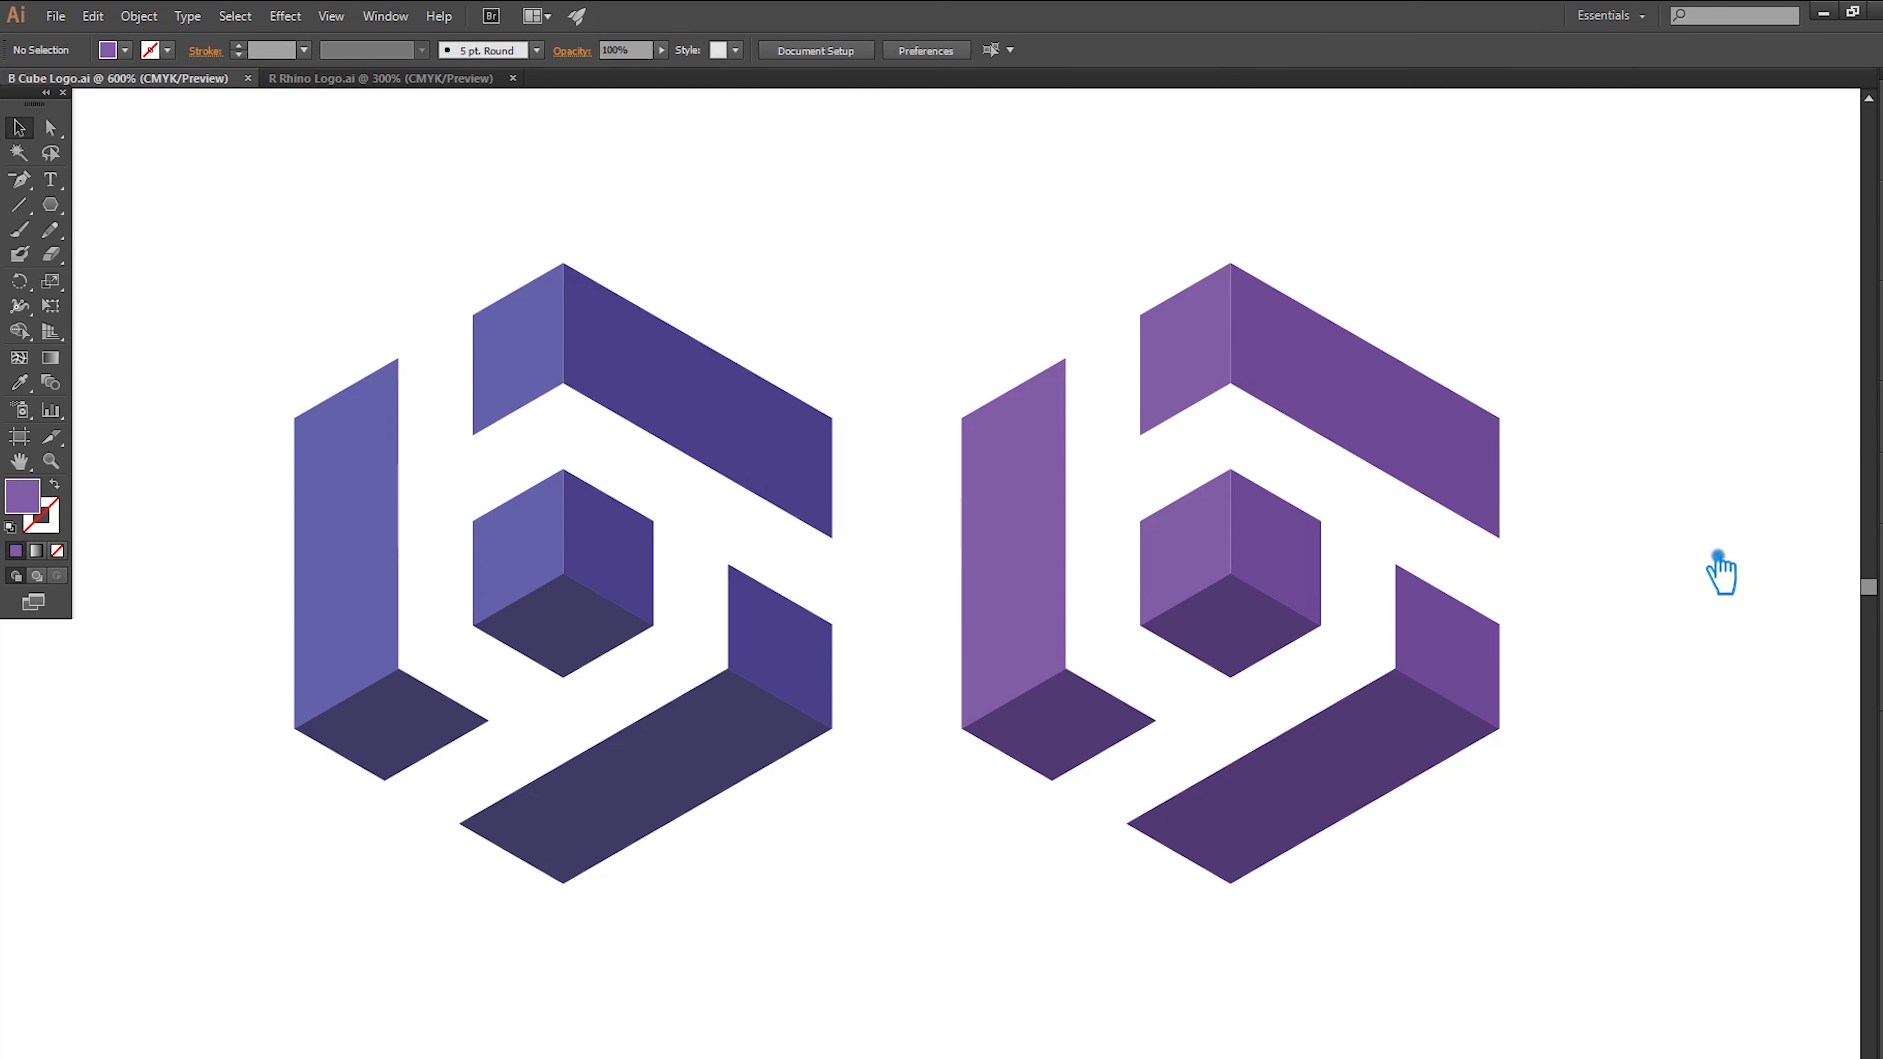